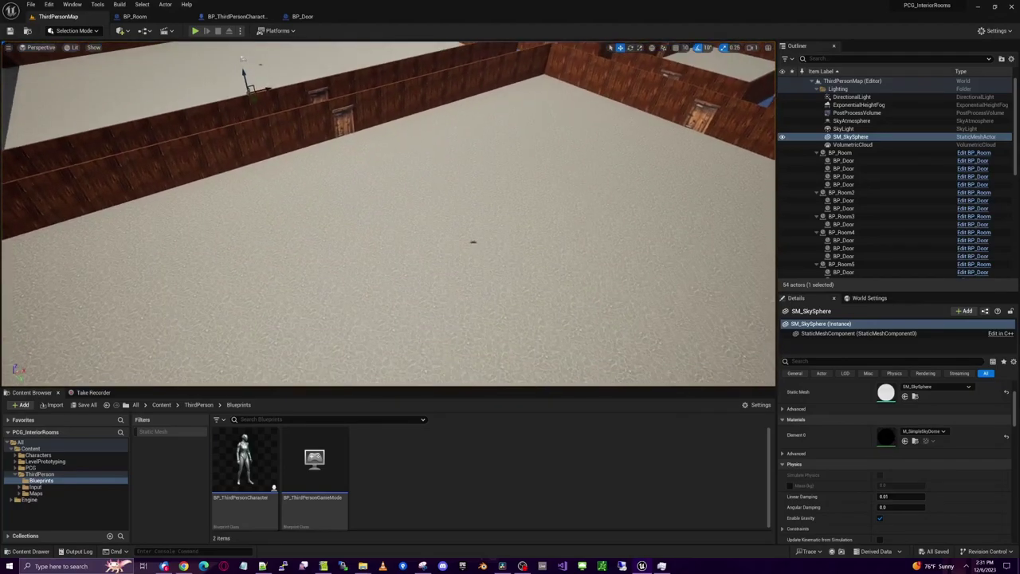
# Set the first Room Size XY value of BP_Room2 to 11 and enable its Door South option
pyautogui.click(477, 245)
pyautogui.click(905, 432)
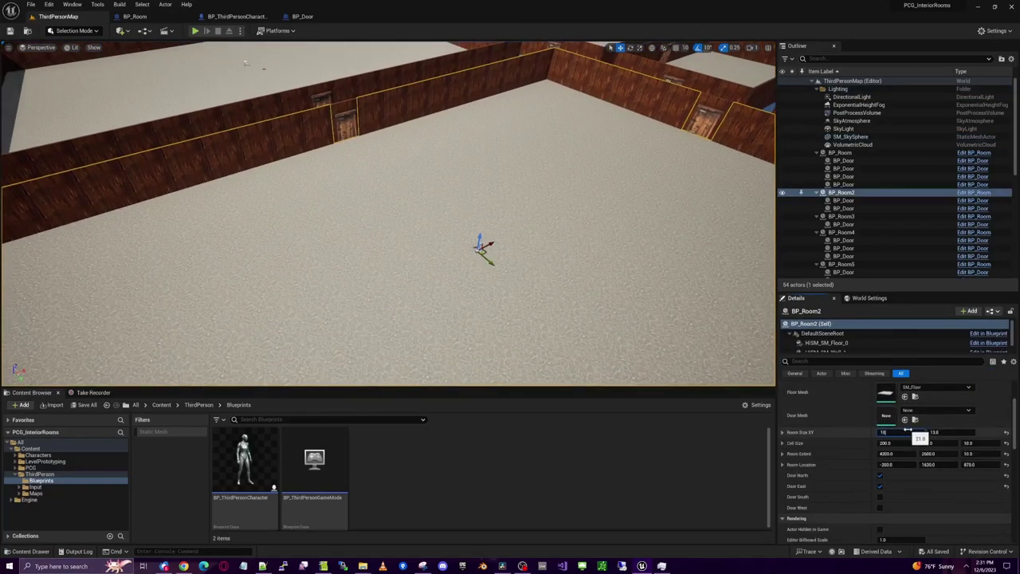
pyautogui.write('11')
pyautogui.press('Return')
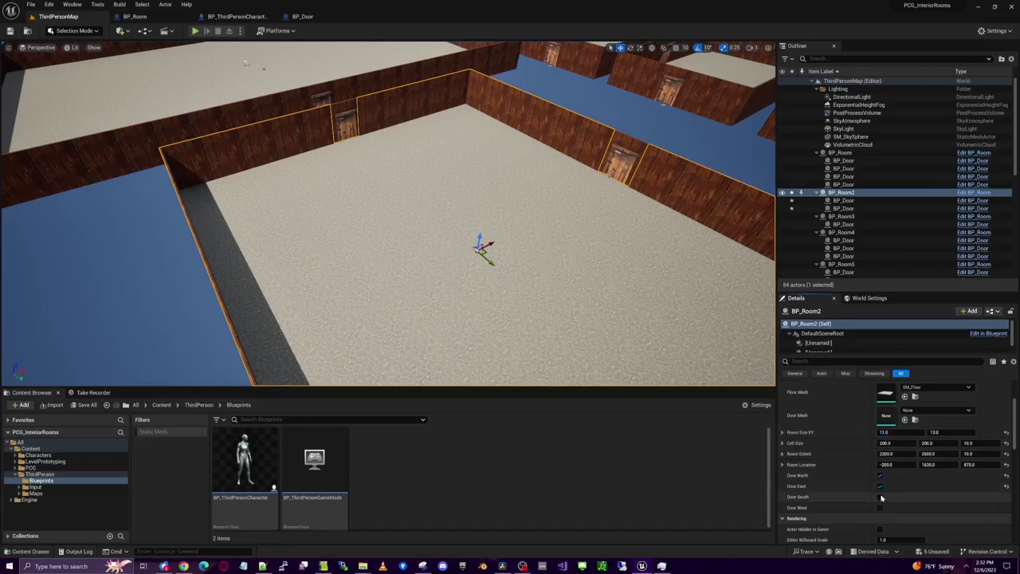
pyautogui.click(881, 497)
pyautogui.moveTo(637, 303); pyautogui.dragTo(511, 279, button='right')
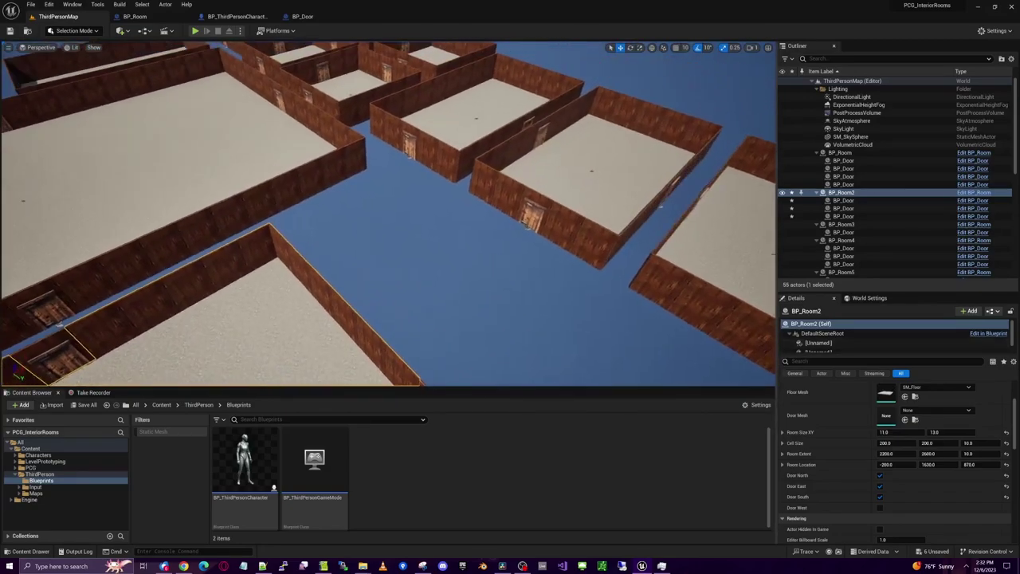
pyautogui.moveTo(475, 229); pyautogui.dragTo(459, 240, button='right')
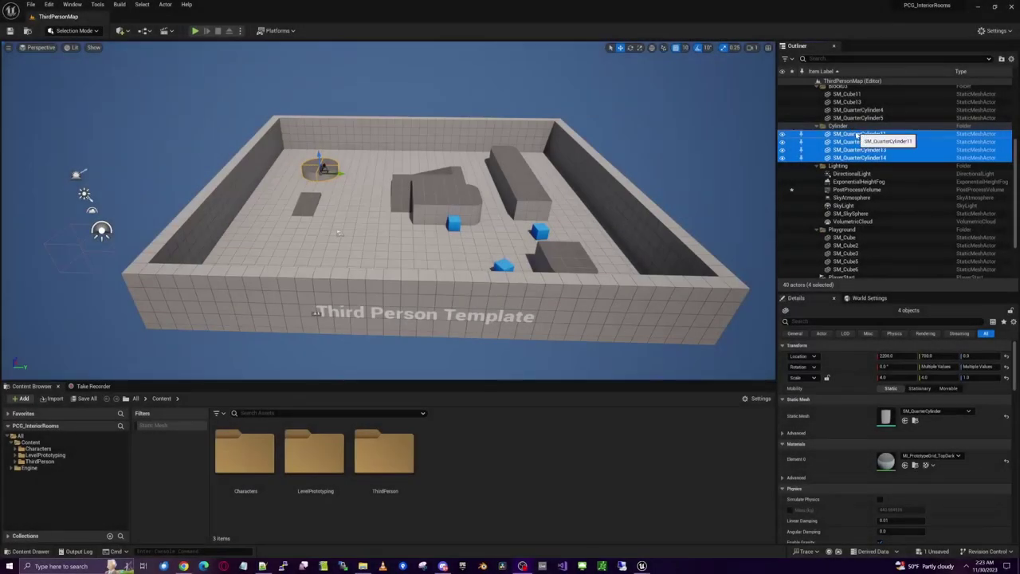
# Delete the four quarter cylinders in the Cylinder folder and the meshes in the Block03 and Block02 folders
pyautogui.rightClick(846, 141)
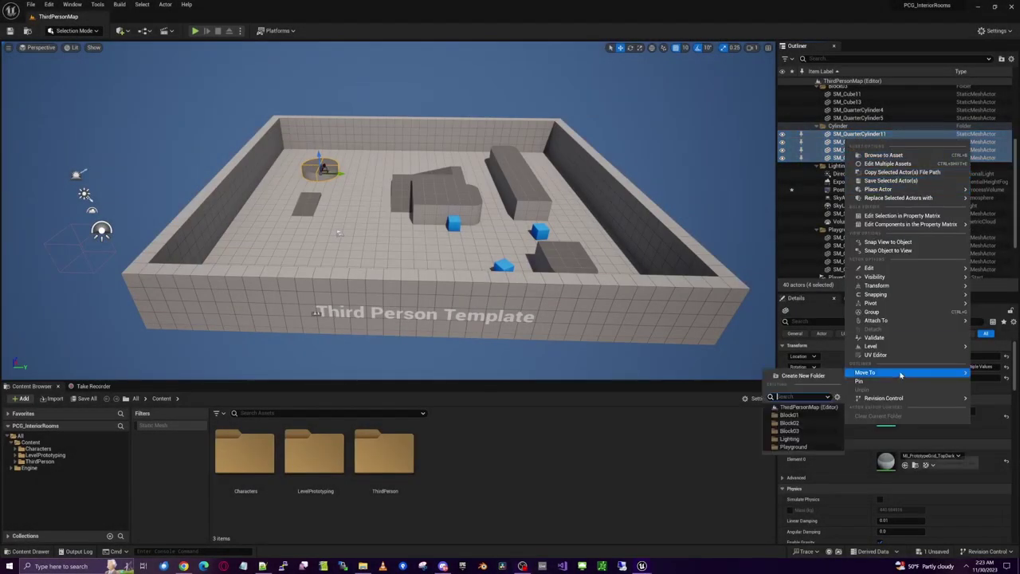
pyautogui.moveTo(877, 188)
pyautogui.click(841, 135)
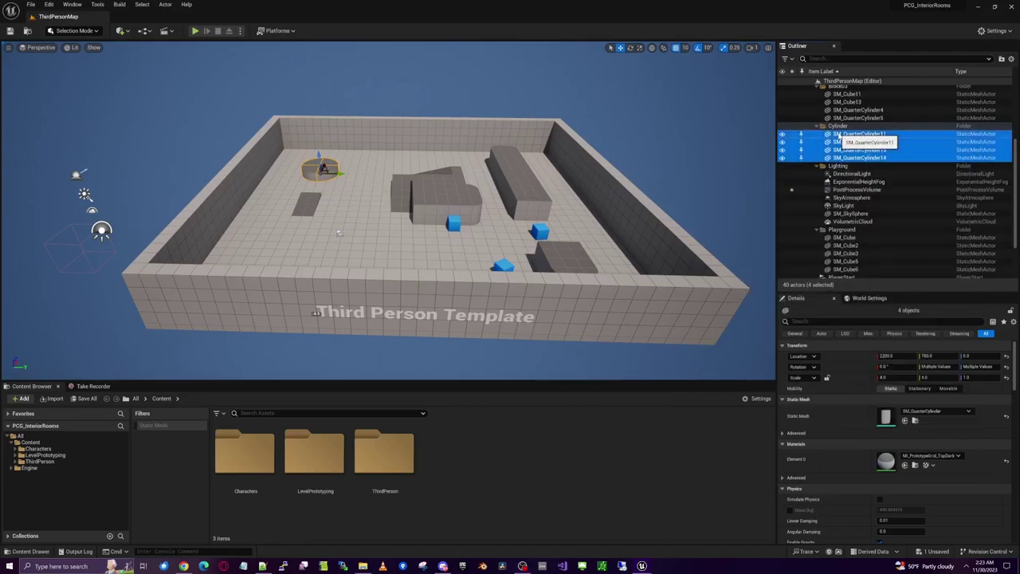
pyautogui.click(841, 136)
pyautogui.keyDown('shift'); pyautogui.click(845, 157); pyautogui.keyUp('shift')
pyautogui.press('Delete')
pyautogui.press('Delete')
# Delete the remaining level geometry: the Block01 and Playground meshes, the loose blue cubes and the template label text
pyautogui.keyDown('shift'); pyautogui.click(847, 96); pyautogui.keyUp('shift')
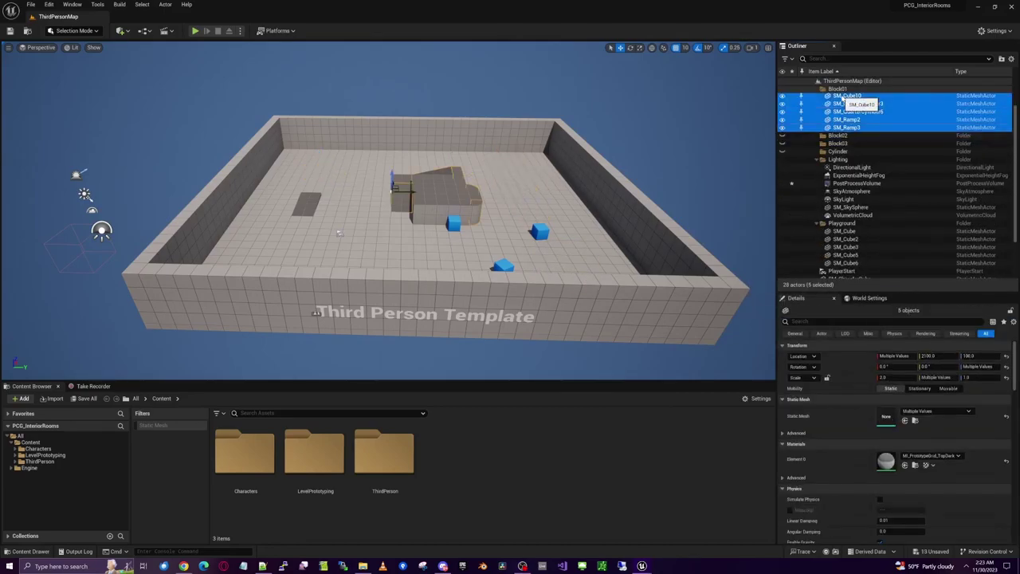
pyautogui.press('Delete')
pyautogui.keyDown('shift'); pyautogui.click(847, 192); pyautogui.keyUp('shift')
pyautogui.press('Delete')
pyautogui.keyDown('shift'); pyautogui.click(851, 216); pyautogui.keyUp('shift')
pyautogui.press('Delete')
# Delete the empty Block01, Block02, Block03, Cylinder and Playground folders from the level
pyautogui.click(847, 90)
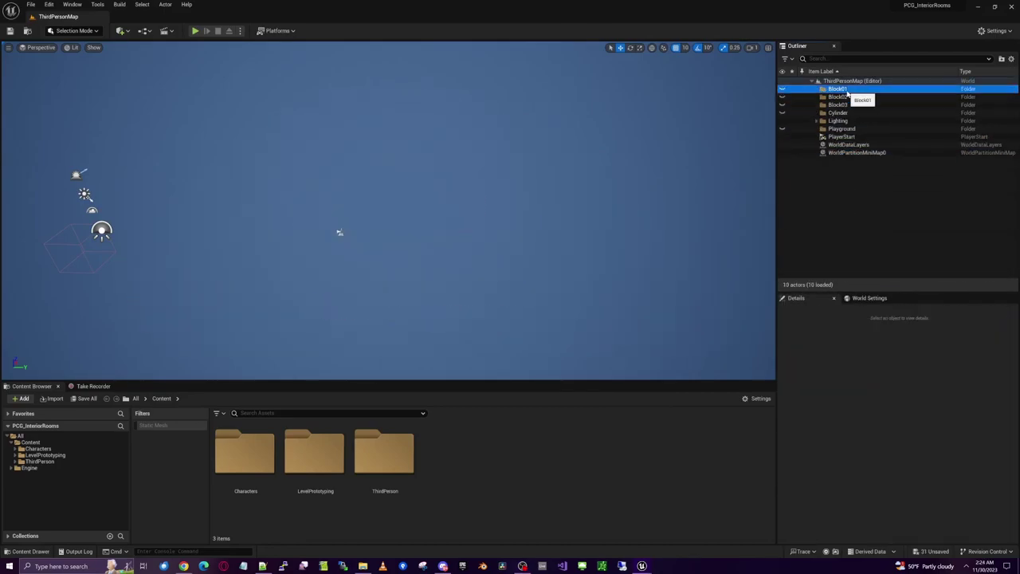
pyautogui.press('Delete')
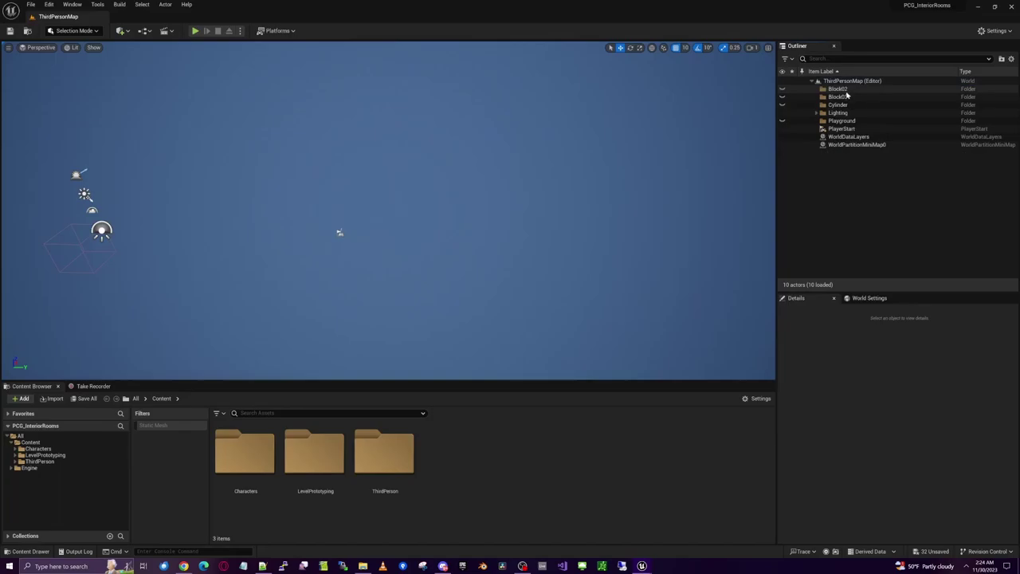
pyautogui.press('Delete')
pyautogui.click(848, 92)
pyautogui.press('Delete')
pyautogui.click(844, 98)
pyautogui.press('Delete')
pyautogui.click(852, 113)
# Create a new folder named PCG inside the Content folder
pyautogui.rightClick(35, 443)
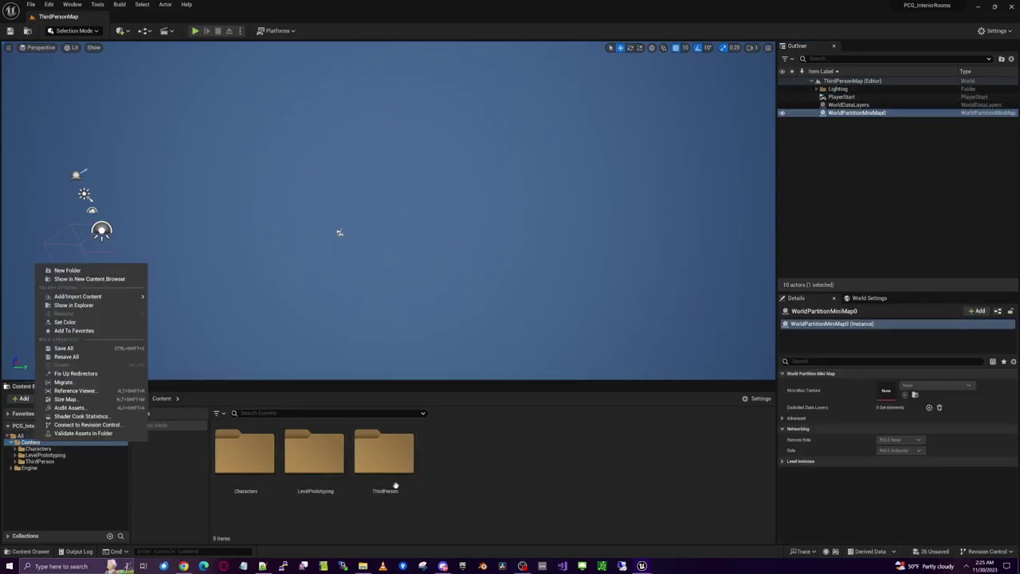
pyautogui.click(80, 271)
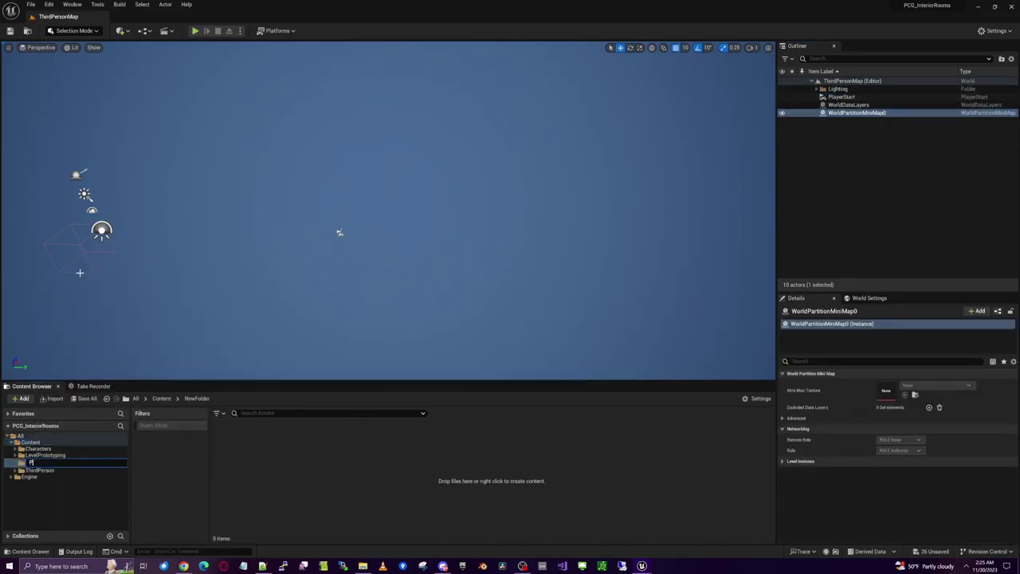
pyautogui.press('Return')
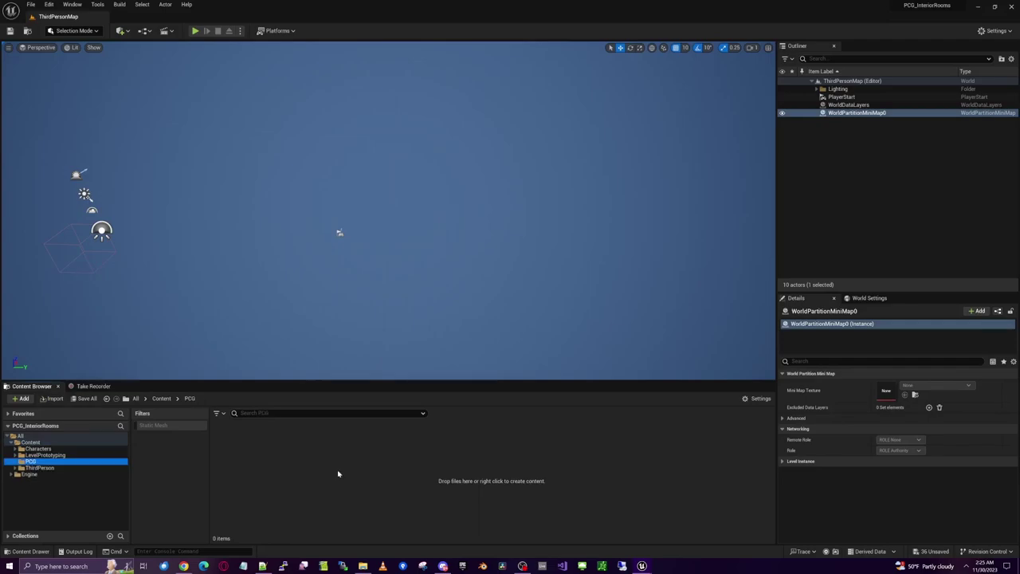
# Create an Actor Blueprint class named BP_Room in the PCG folder
pyautogui.rightClick(338, 473)
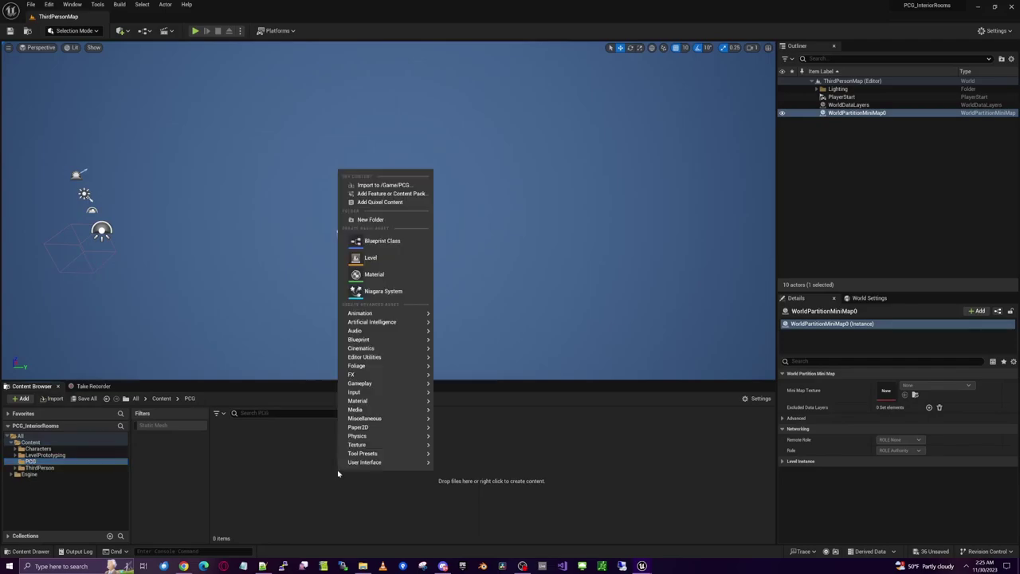
pyautogui.click(381, 242)
pyautogui.click(427, 226)
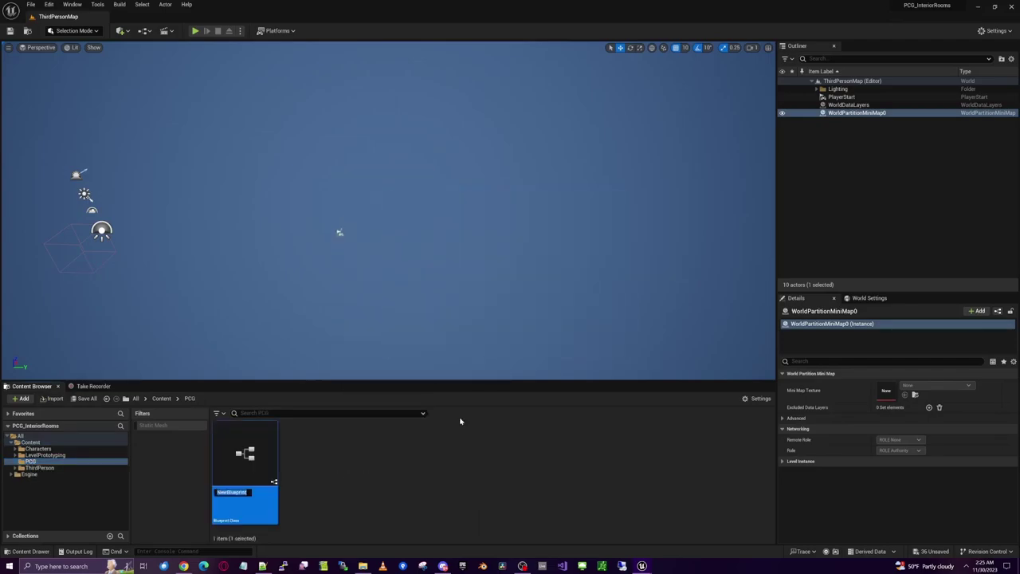
pyautogui.write('BP_Room')
pyautogui.press('Return')
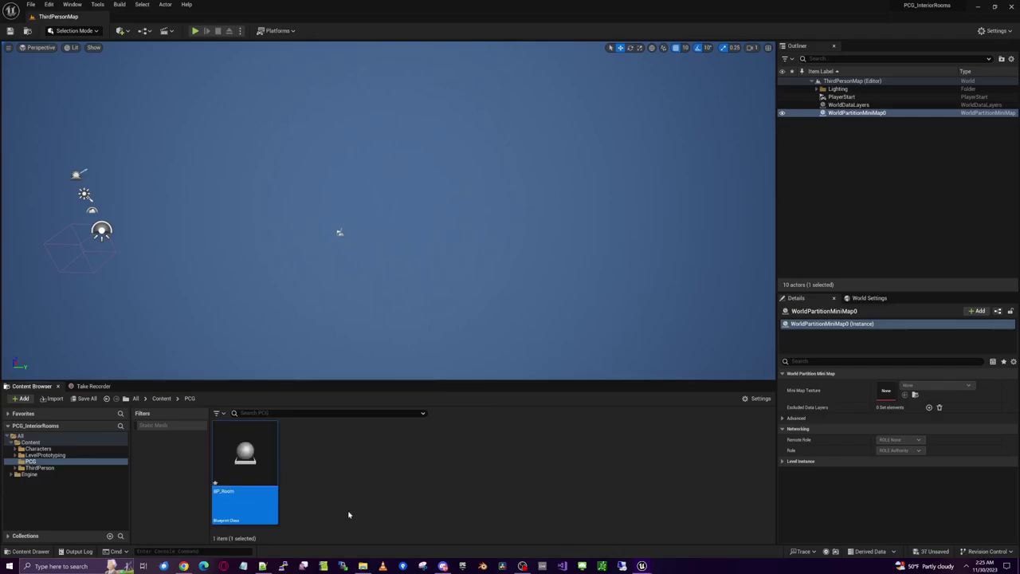
# Search the plugins for "proced" and enable the Procedural Content Generation Framework (PCG) plugin
pyautogui.rightClick(351, 507)
pyautogui.moveTo(390, 382)
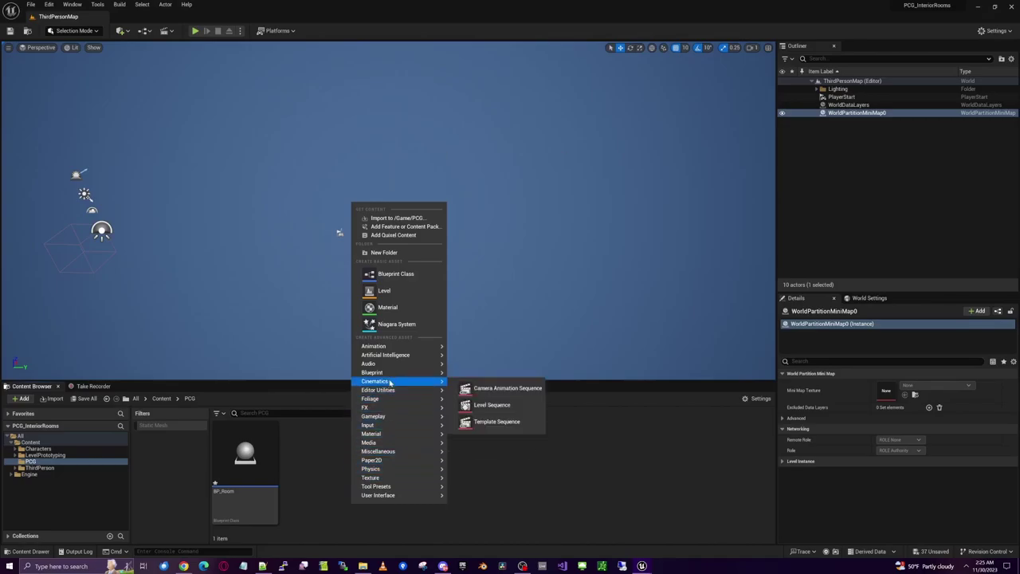
pyautogui.click(30, 4)
pyautogui.moveTo(49, 5)
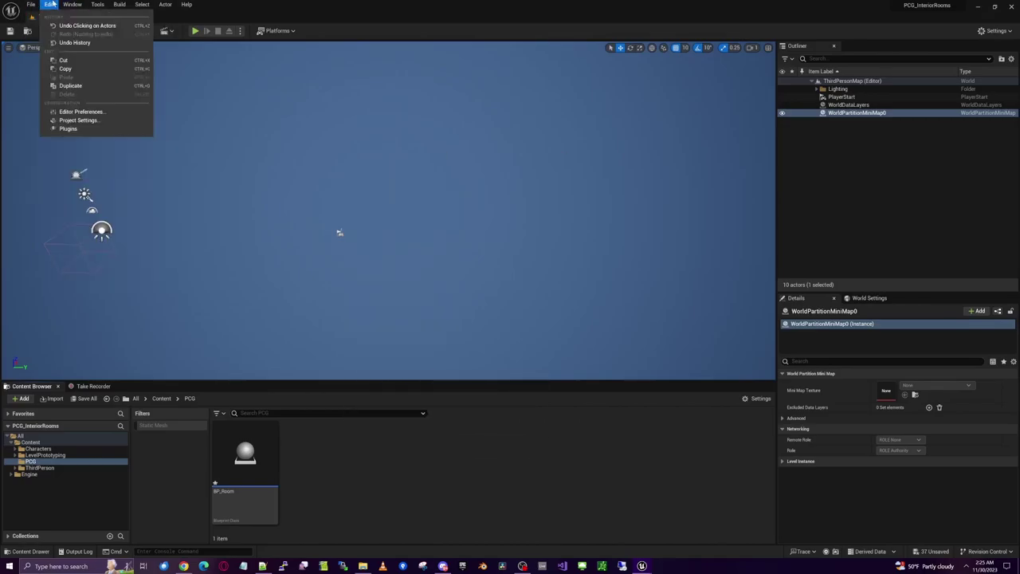
pyautogui.click(69, 128)
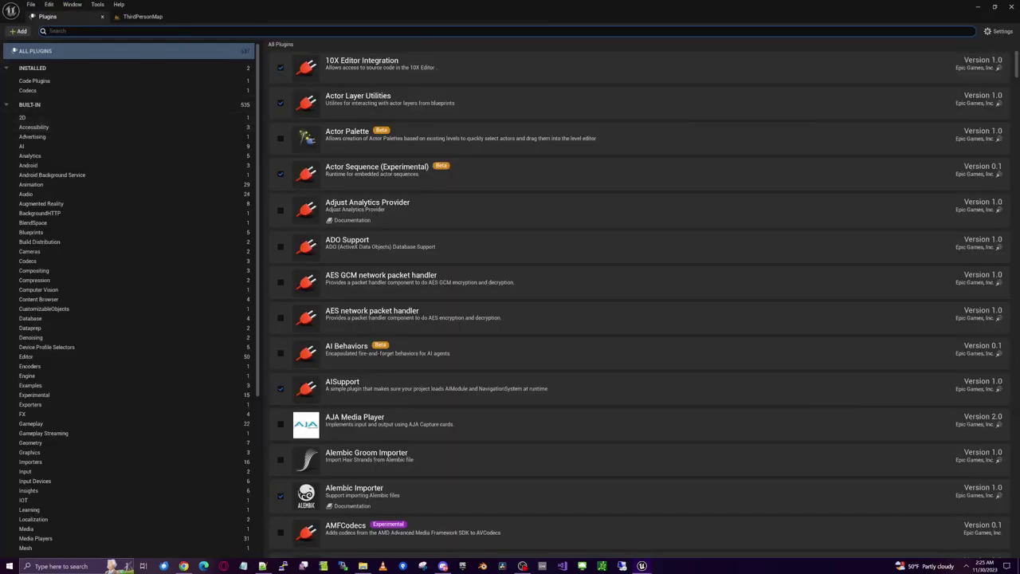
pyautogui.write('proced')
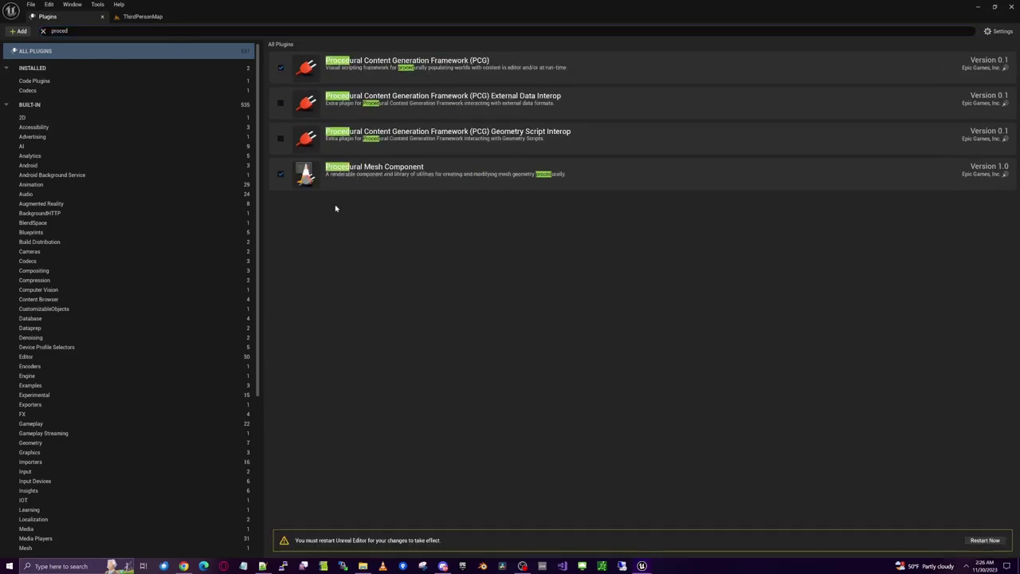
# Create a PCG Graph asset named PCG_Room in the PCG folder
pyautogui.click(159, 31)
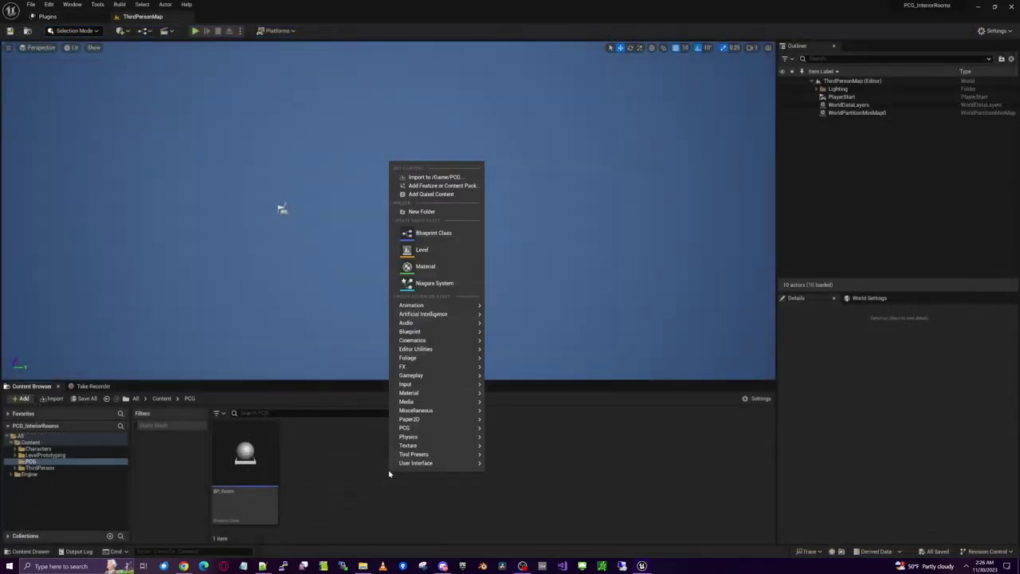
pyautogui.moveTo(447, 428)
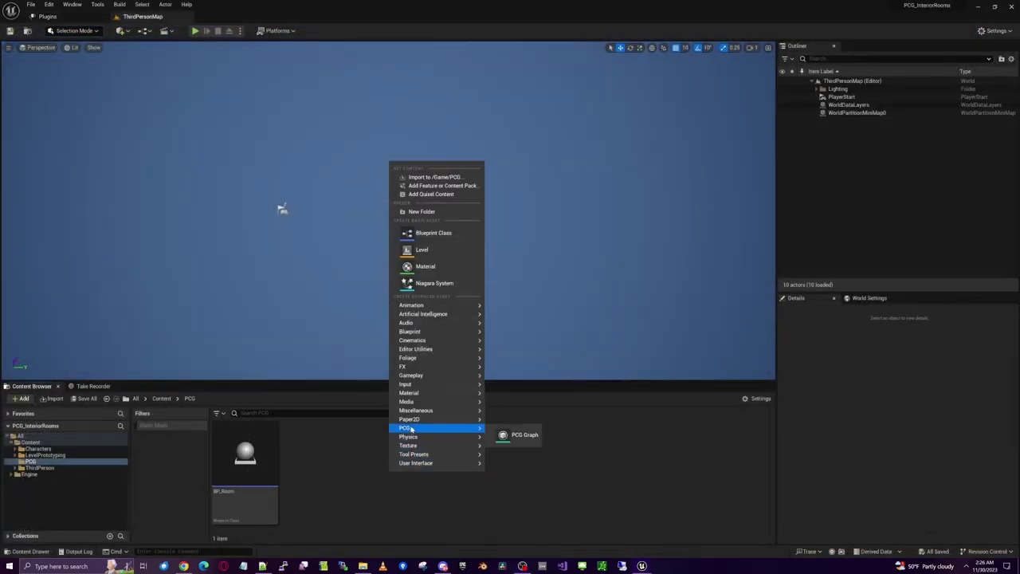
pyautogui.click(522, 436)
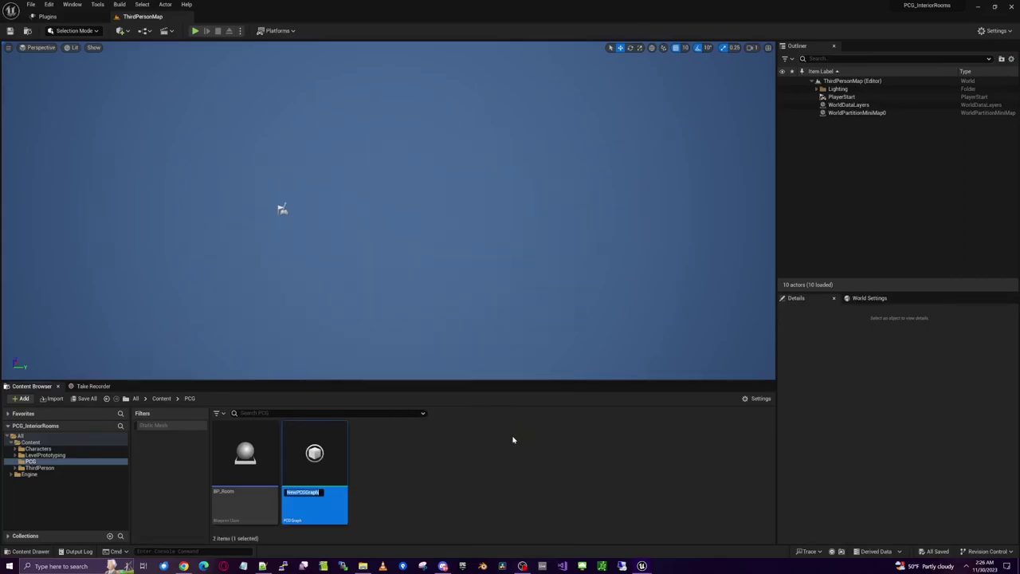
pyautogui.write('PCG_Room')
# Open BP_Room in the full Blueprint editor
pyautogui.click(257, 461)
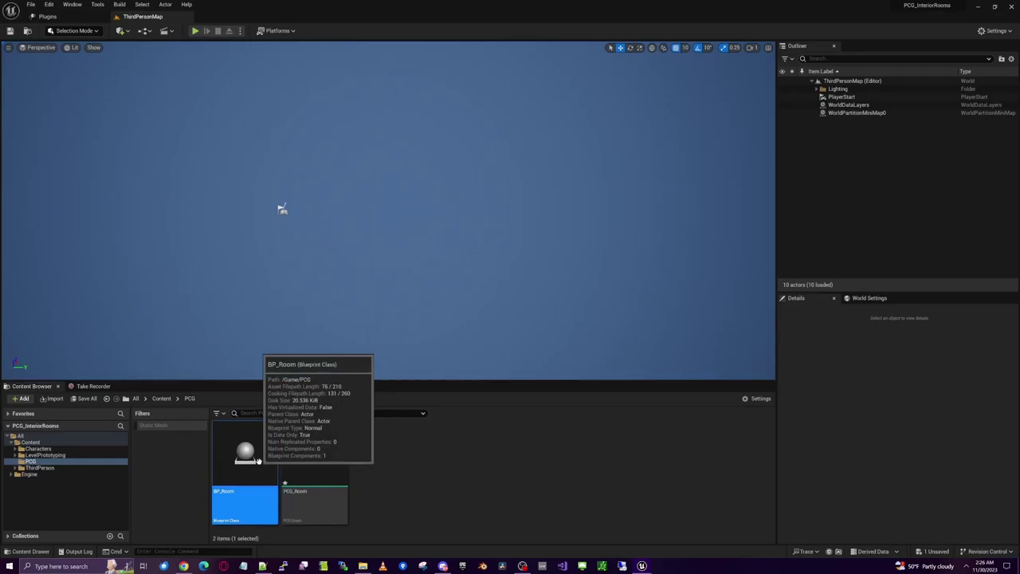
pyautogui.doubleClick(257, 461)
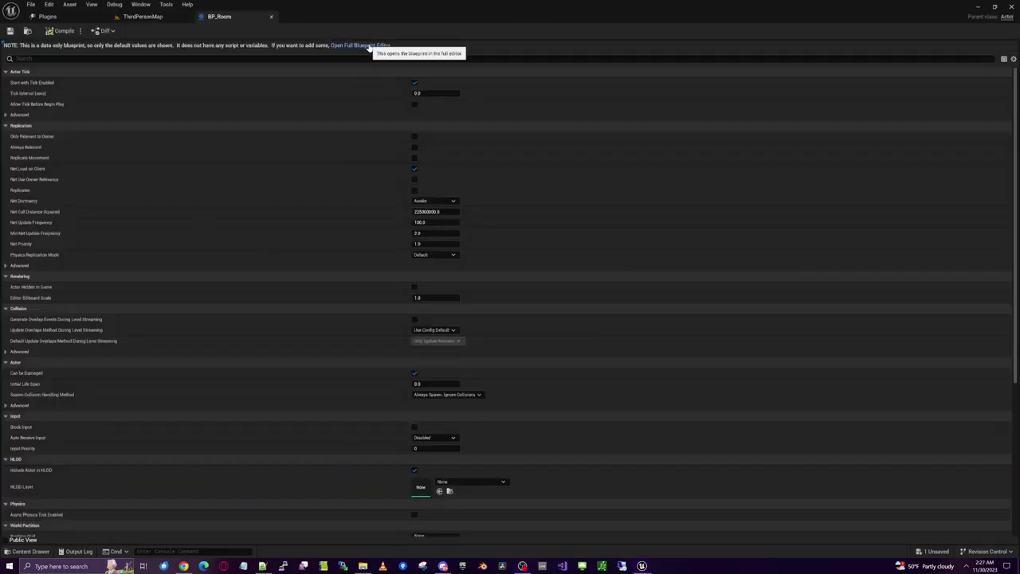
pyautogui.click(368, 47)
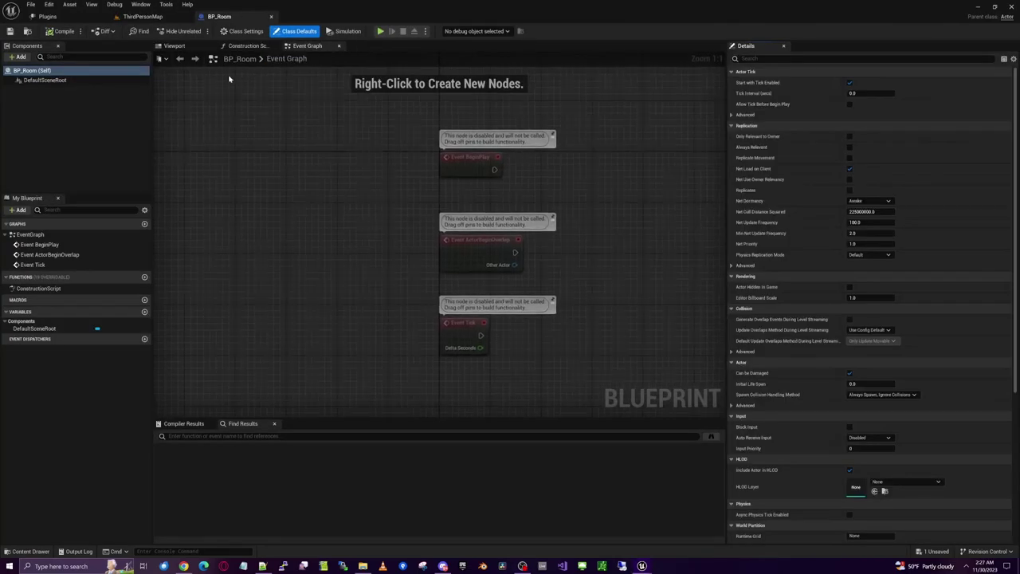
# Add a PCG component to BP_Room and assign PCG_Room as its graph
pyautogui.click(17, 56)
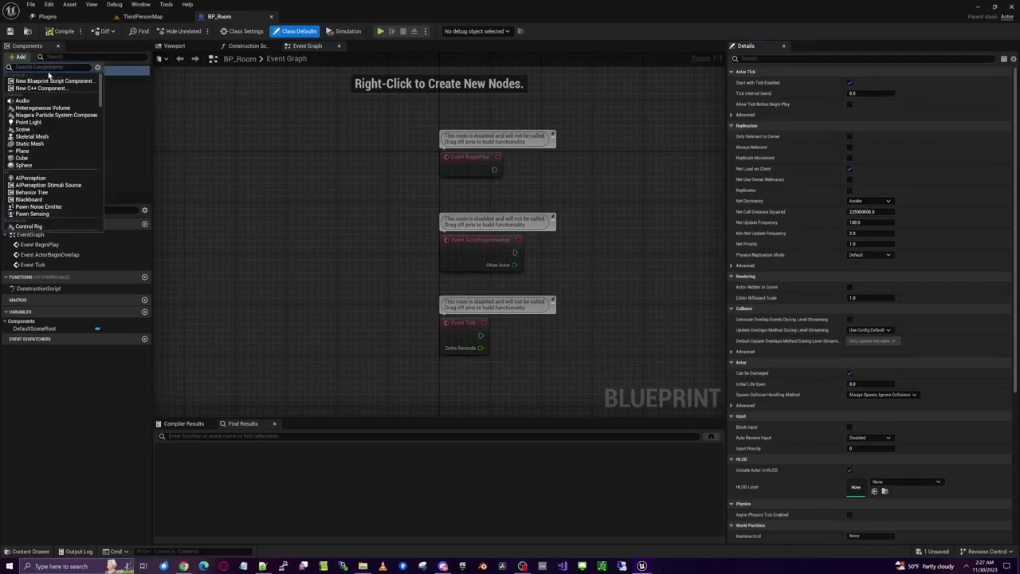
pyautogui.press('Return')
pyautogui.click(904, 333)
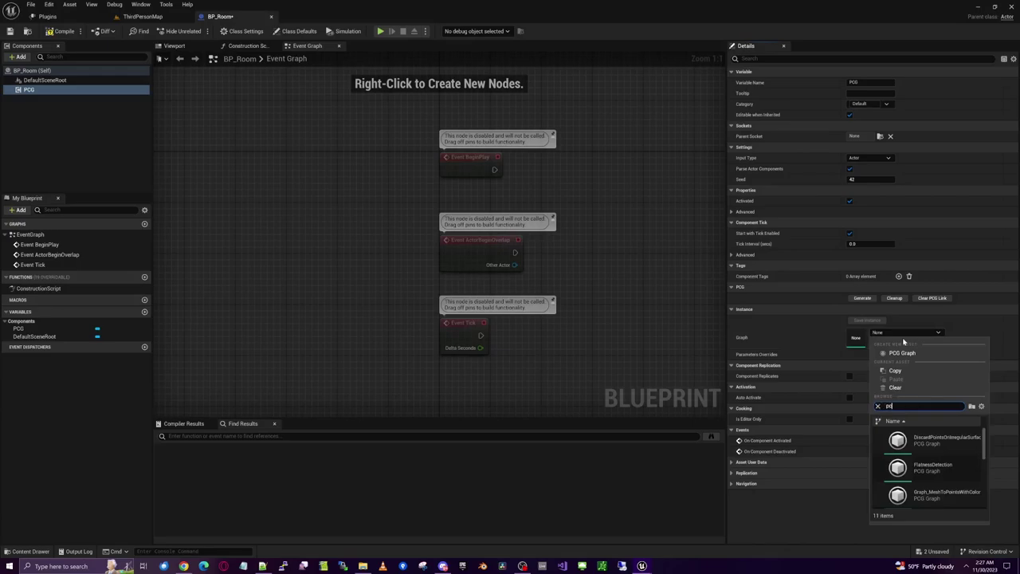
pyautogui.write('pcg_room')
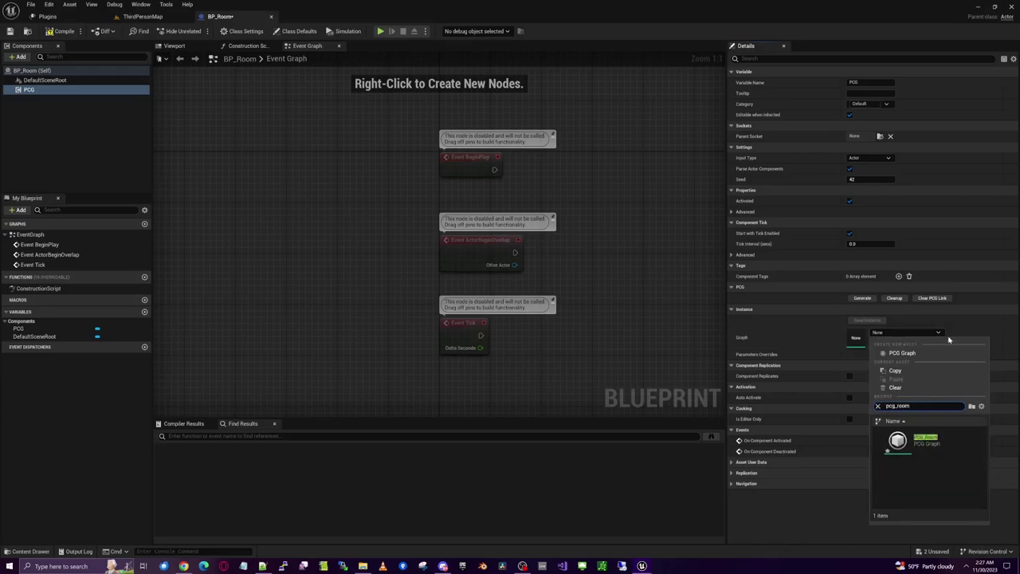
pyautogui.click(897, 441)
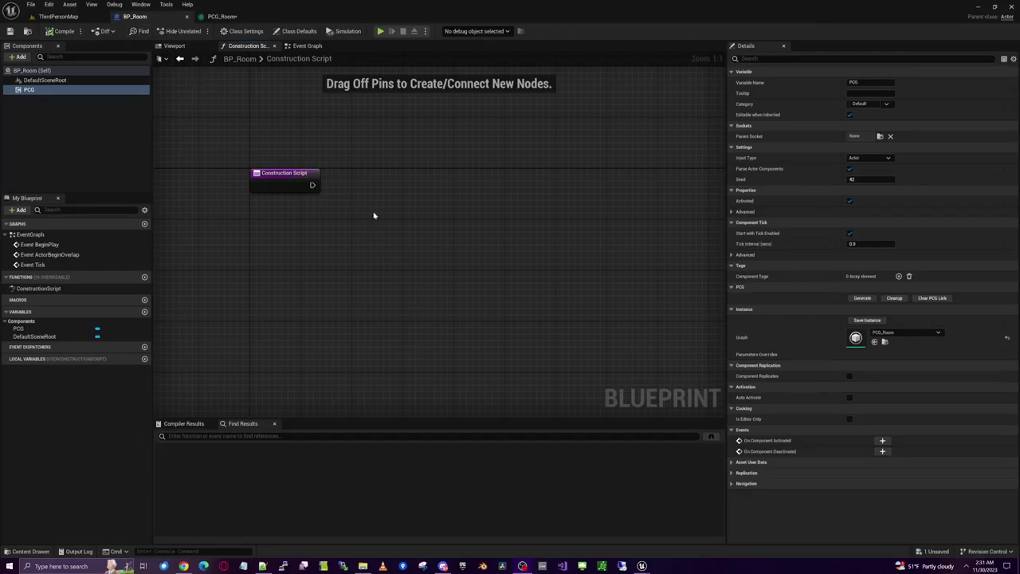
# Add a variable named WallMesh to BP_Room and set its type to Static Mesh
pyautogui.moveTo(370, 237); pyautogui.dragTo(353, 207, button='right')
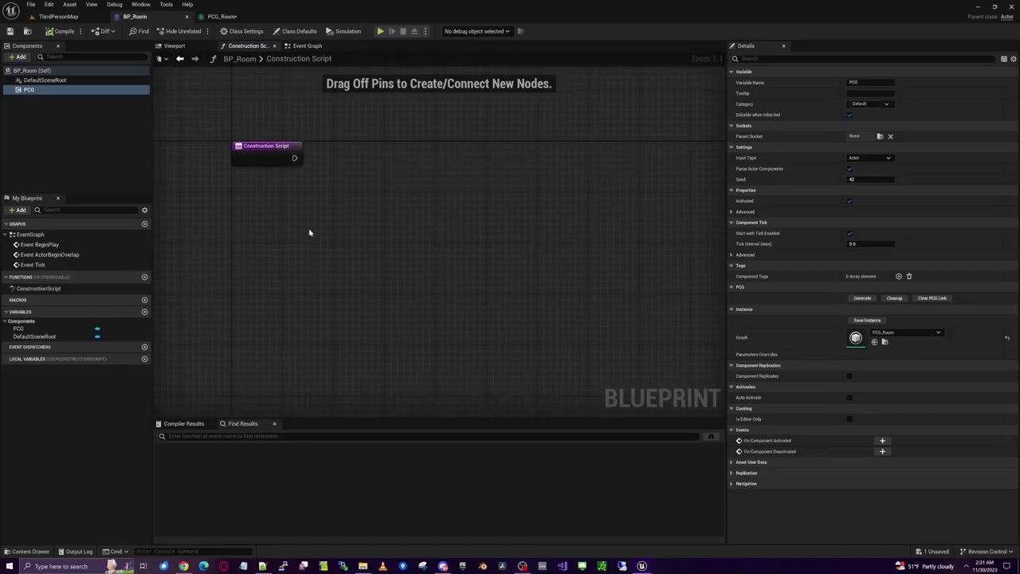
pyautogui.click(144, 312)
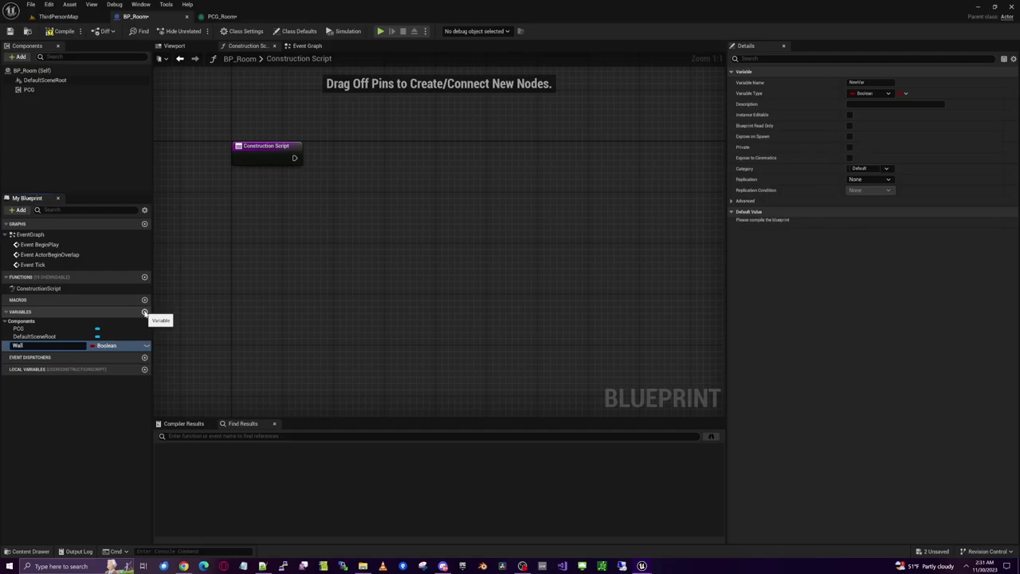
pyautogui.press('Return')
pyautogui.click(108, 345)
pyautogui.write('stat')
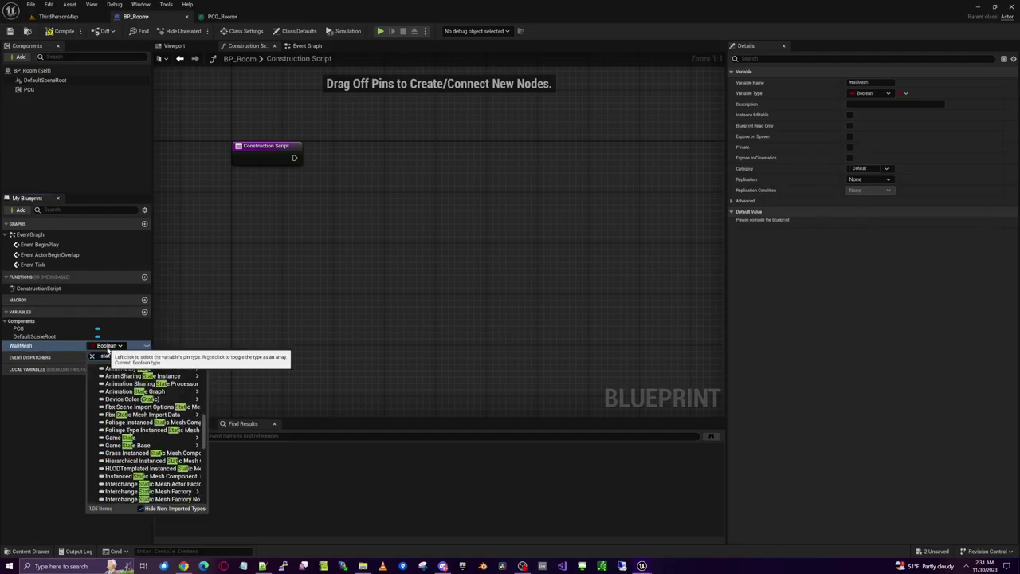
pyautogui.scroll(-5, 132, 446)
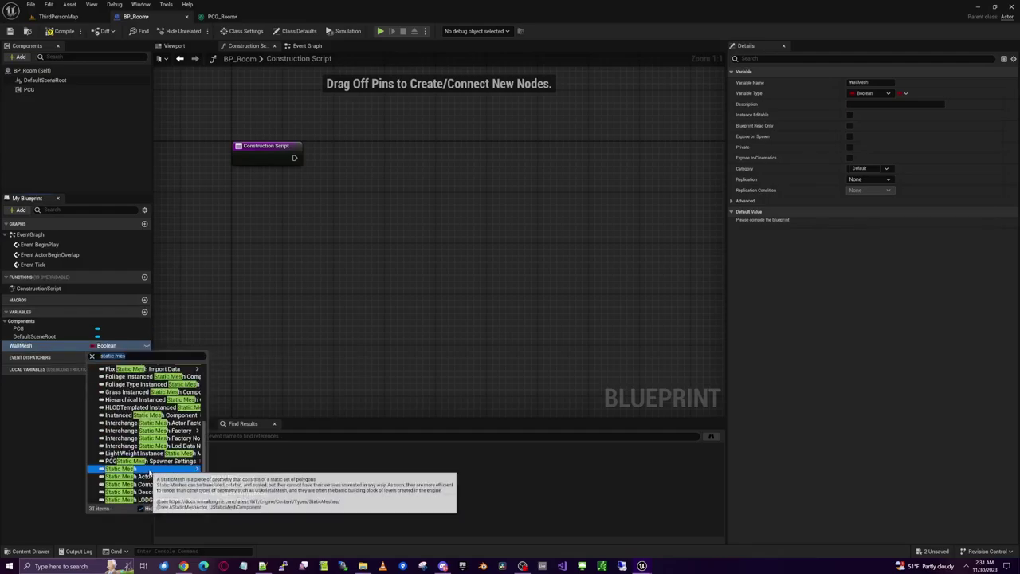
pyautogui.click(132, 468)
# Add two more Static Mesh variables named FloorMesh and DoorMesh to BP_Room
pyautogui.click(145, 311)
pyautogui.write('Fl')
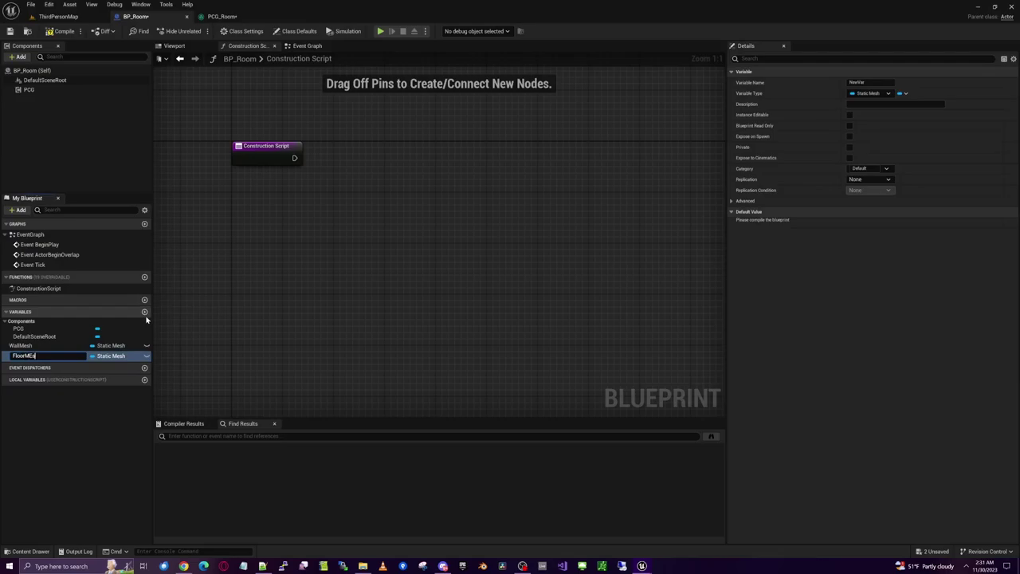
pyautogui.write('oorMesh')
pyautogui.click(144, 312)
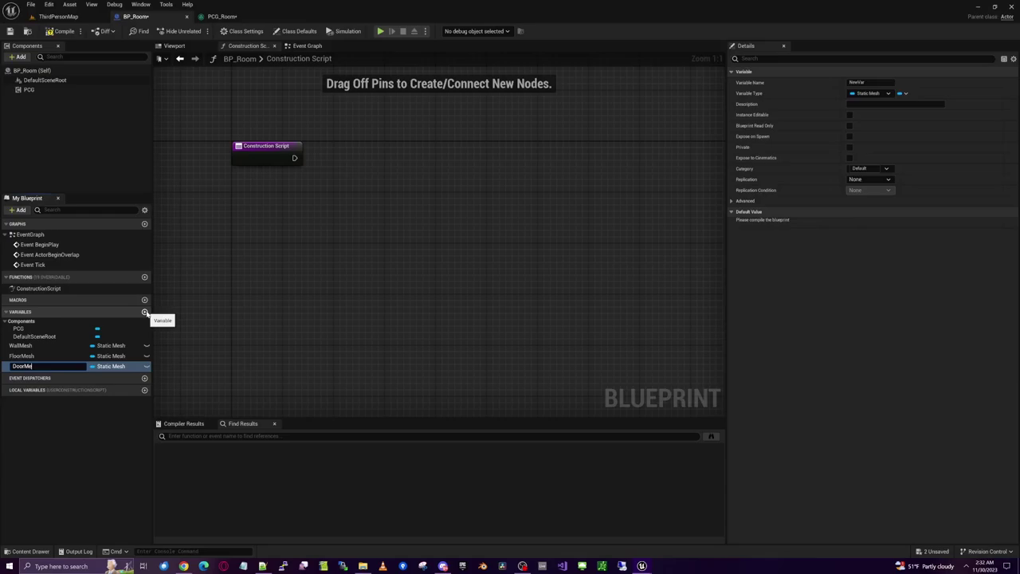
# Add a Vector 2D variable named RoomSizeXY and make it and the three mesh variables instance editable
pyautogui.click(144, 312)
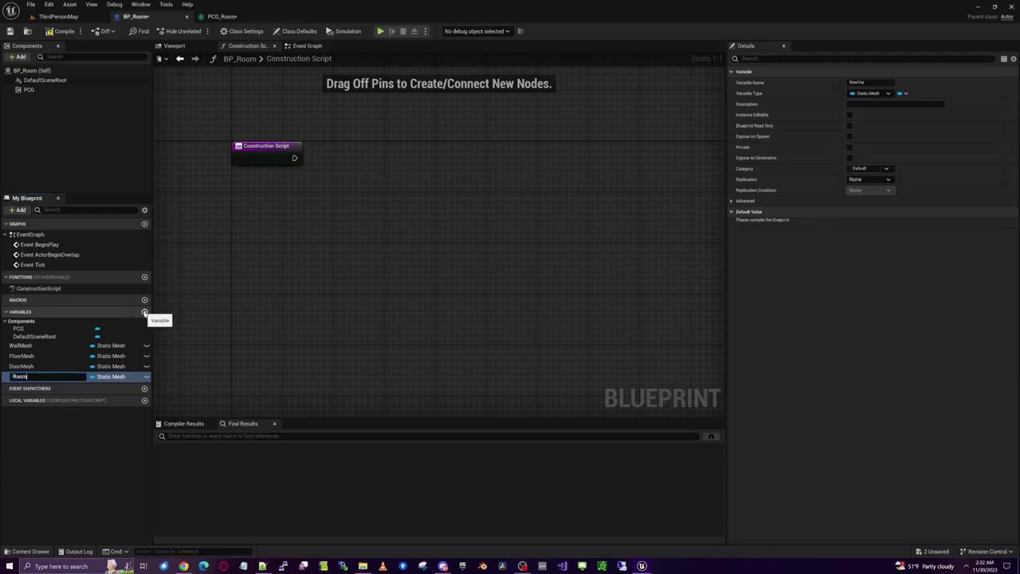
pyautogui.write('RoomSizeXY')
pyautogui.press('Return')
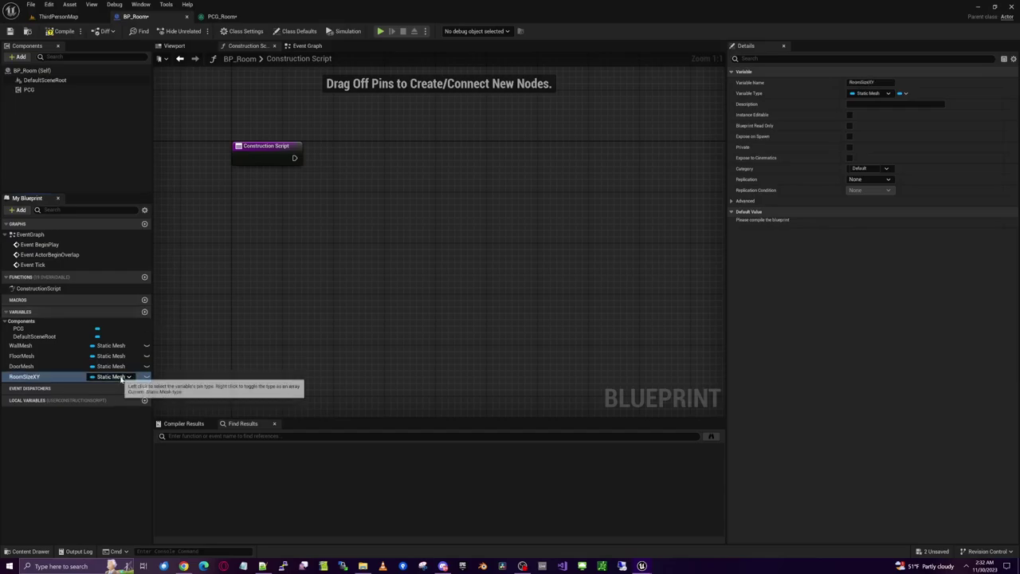
pyautogui.click(122, 376)
pyautogui.write('vecto')
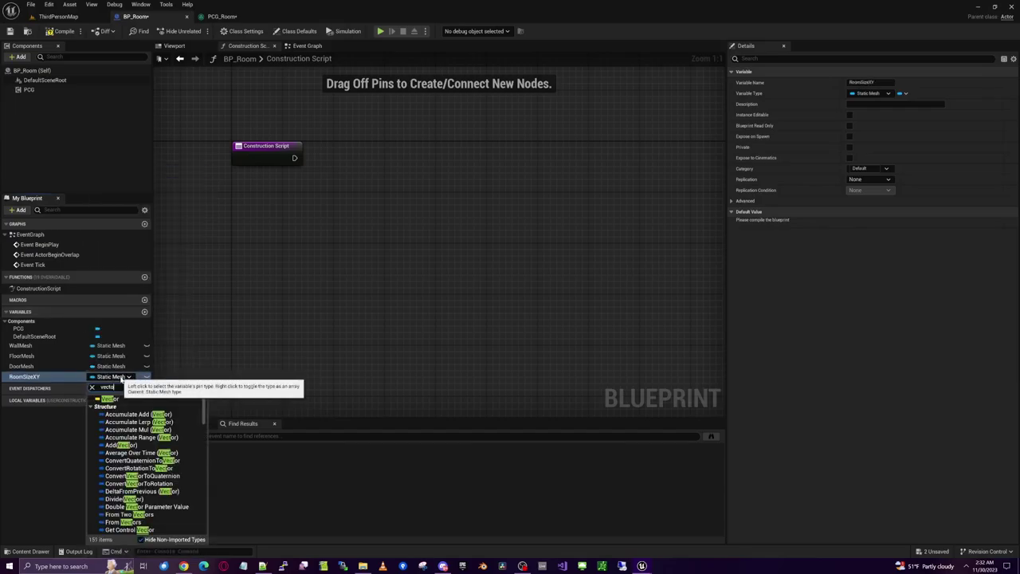
pyautogui.click(147, 346)
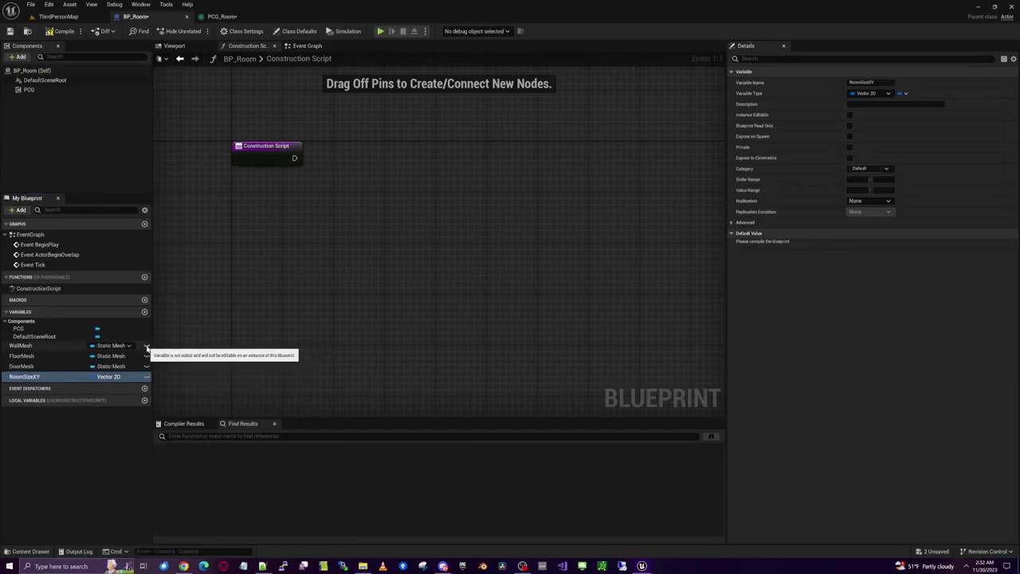
pyautogui.click(146, 356)
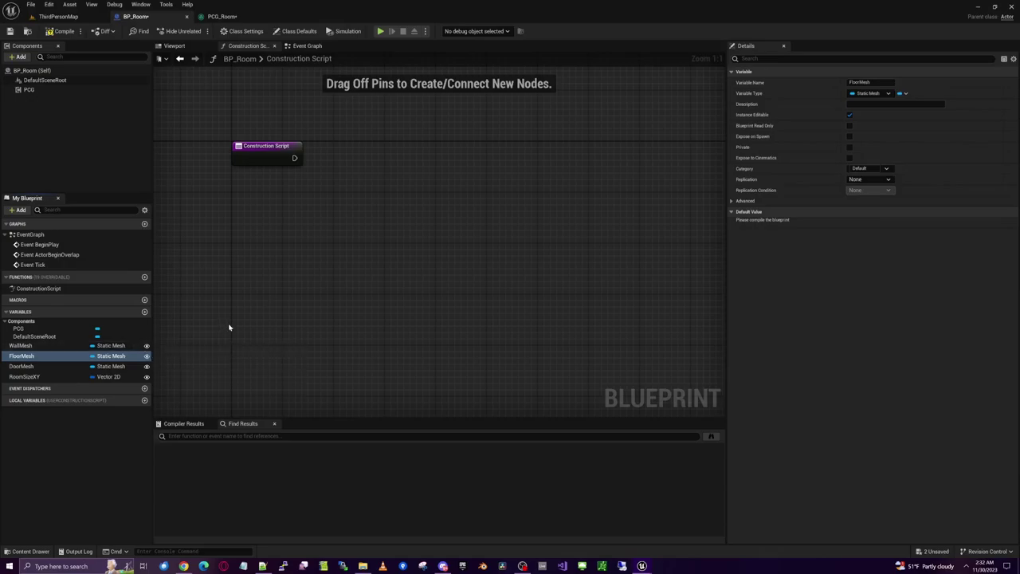
# Place a FloorMesh getter in the Construction Script and feed it into a Get Bounding Box node
pyautogui.moveTo(21, 355); pyautogui.dragTo(324, 214)
pyautogui.click(275, 216)
pyautogui.write('get boun')
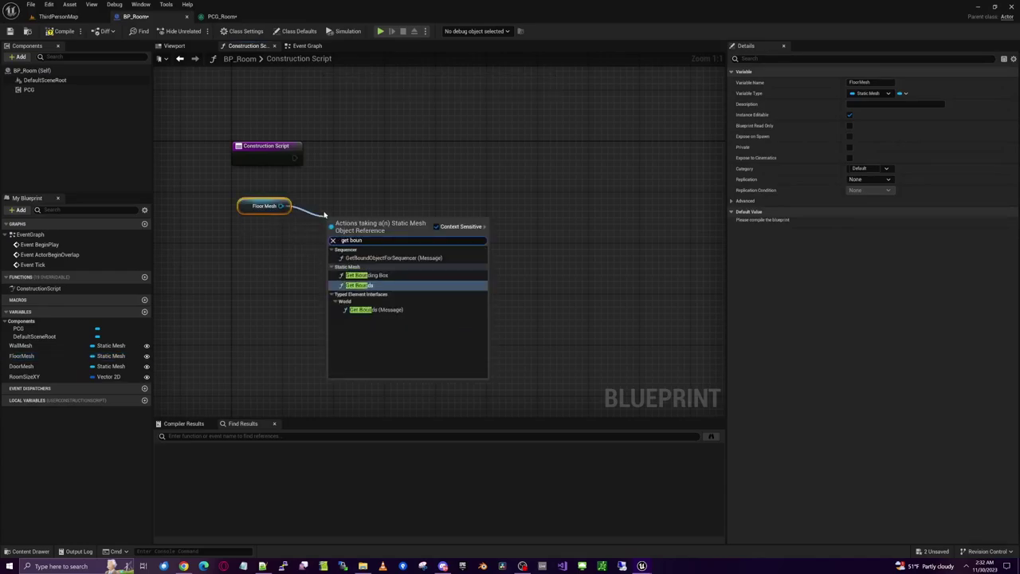
pyautogui.press('Up')
pyautogui.press('Return')
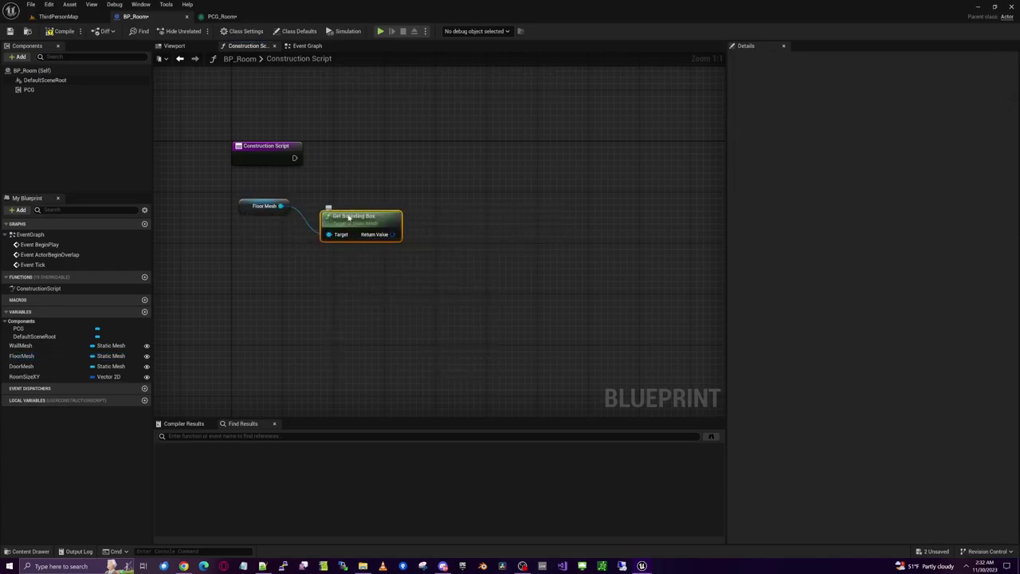
pyautogui.moveTo(348, 218); pyautogui.dragTo(329, 185)
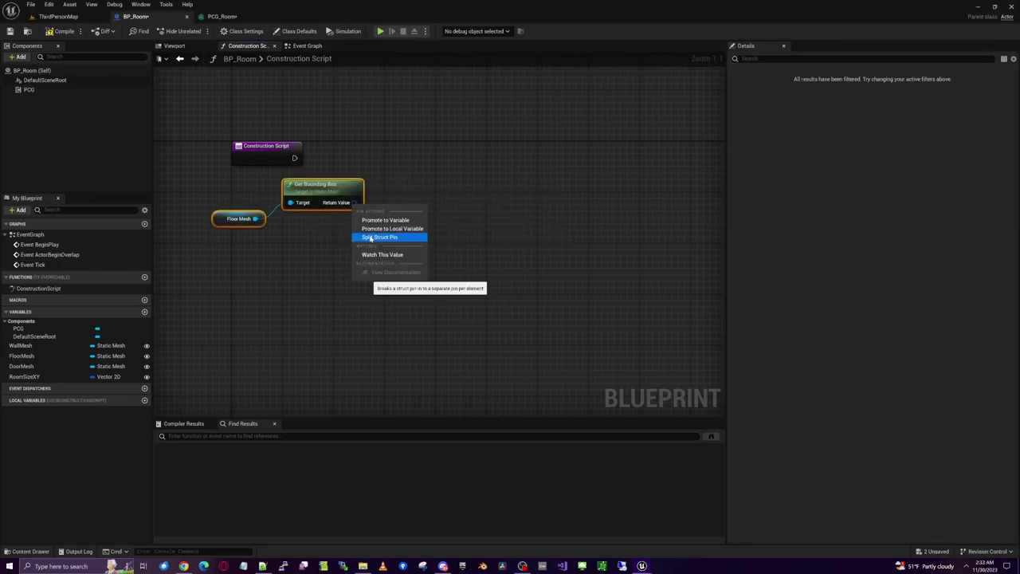
# Split the bounding box's return value and subtract its Min from its Max with a vector Subtract node
pyautogui.click(370, 238)
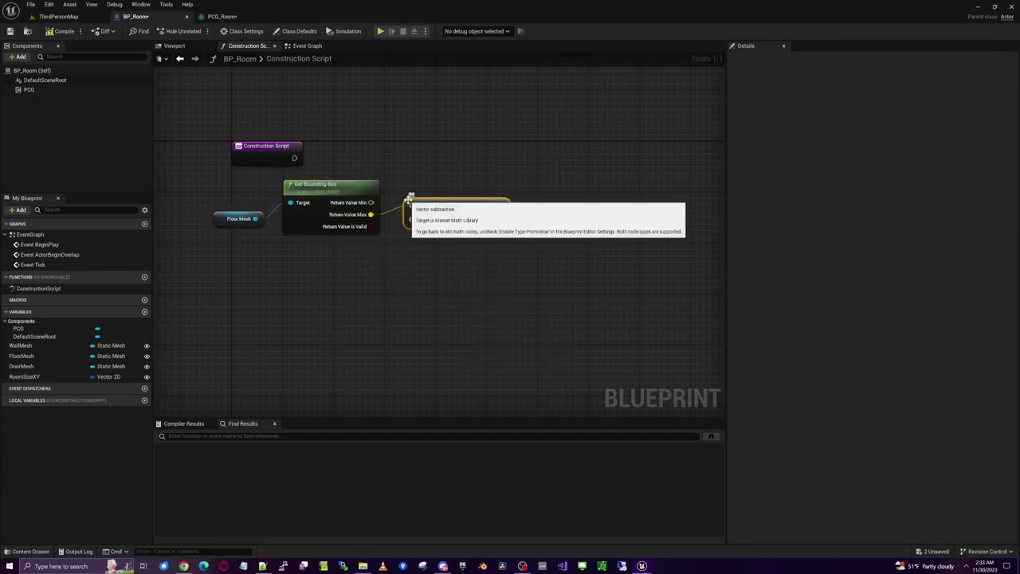
pyautogui.moveTo(429, 203); pyautogui.dragTo(430, 191)
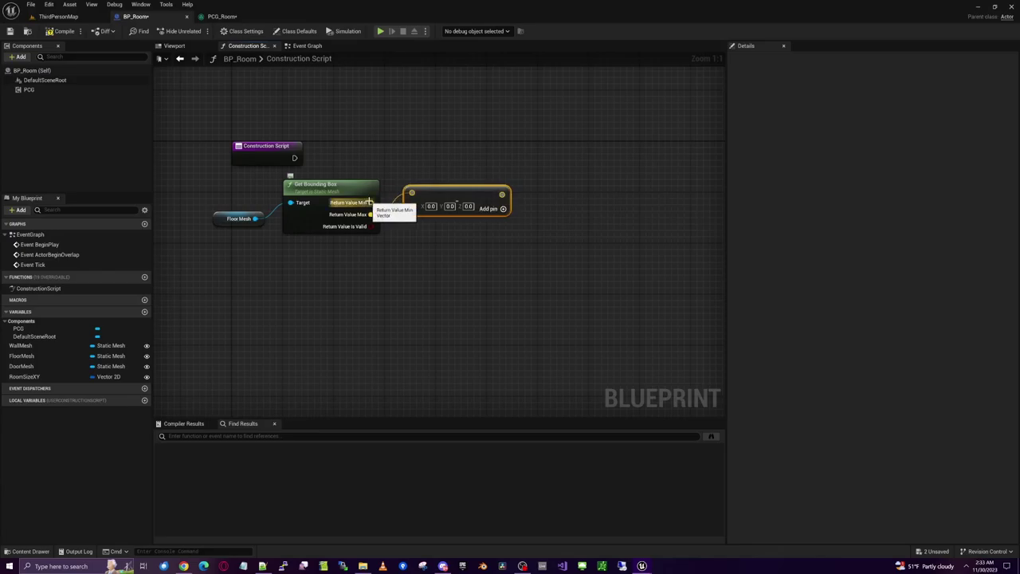
pyautogui.moveTo(372, 203); pyautogui.dragTo(413, 208)
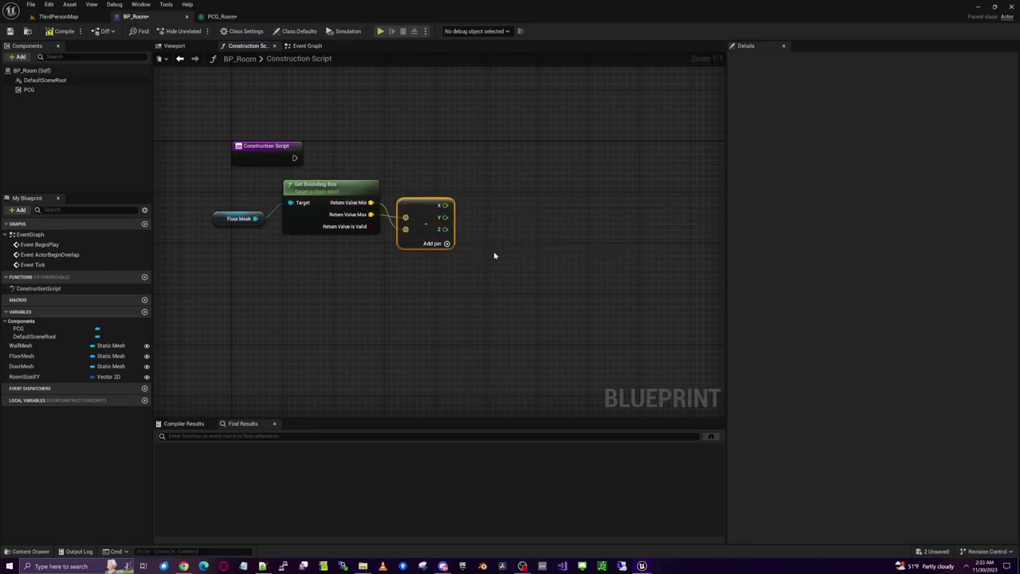
# Add a Branch node, connect the Construction Script execution to it, and tidy the node layout
pyautogui.moveTo(494, 256); pyautogui.dragTo(456, 267, button='right')
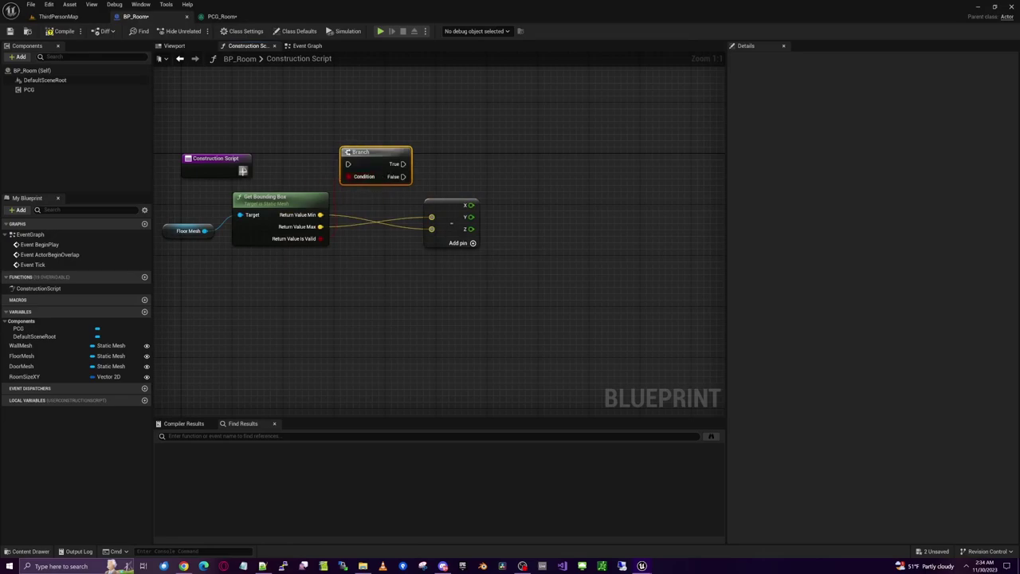
pyautogui.moveTo(242, 171); pyautogui.dragTo(214, 157)
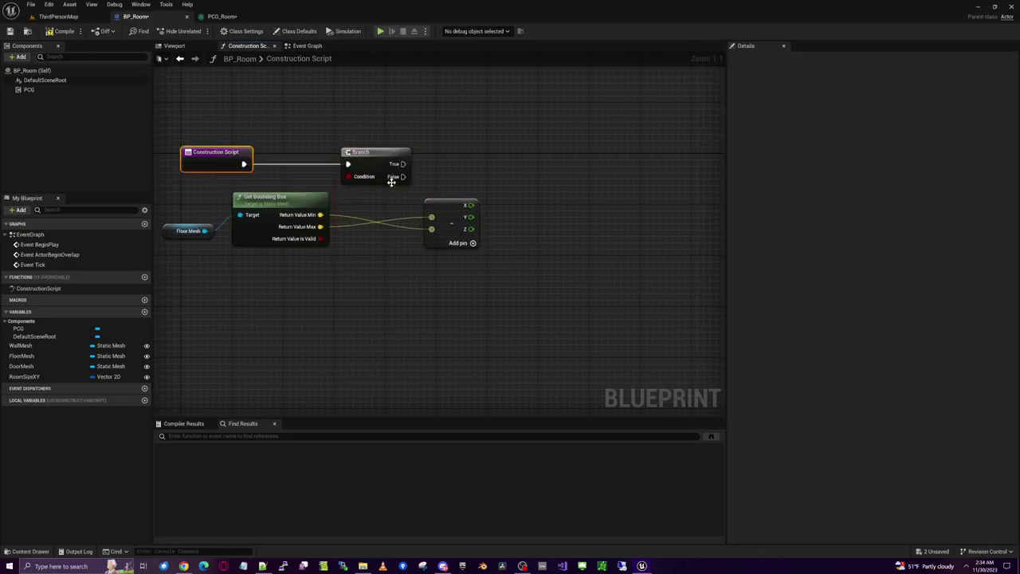
pyautogui.moveTo(444, 204); pyautogui.dragTo(406, 204)
# Recombine the subtraction's output, promote it to an instance-editable variable named CellSize, and set it from the Branch's True path
pyautogui.moveTo(490, 221); pyautogui.dragTo(438, 270, button='right')
pyautogui.rightClick(383, 279)
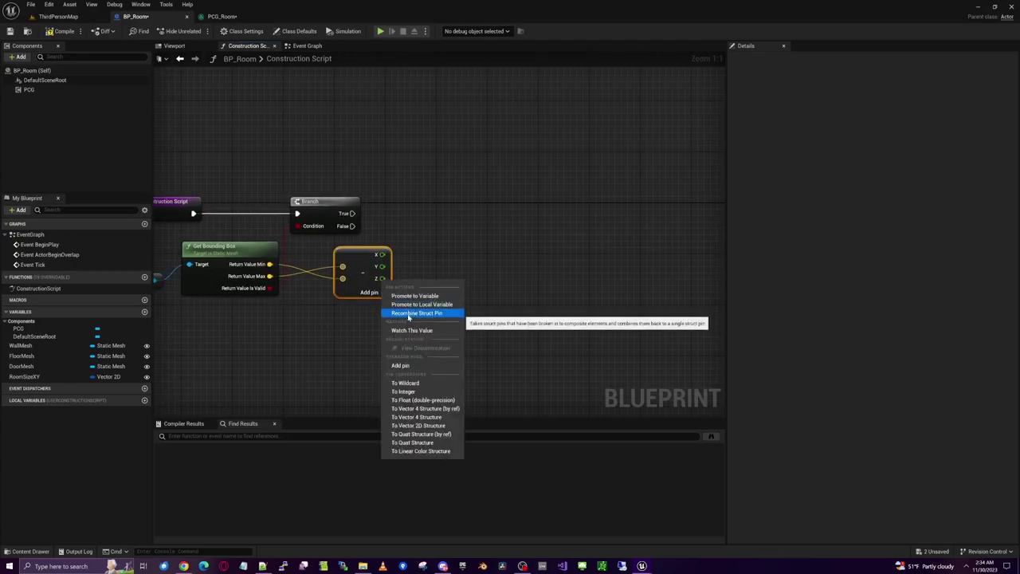
pyautogui.click(409, 312)
pyautogui.rightClick(383, 255)
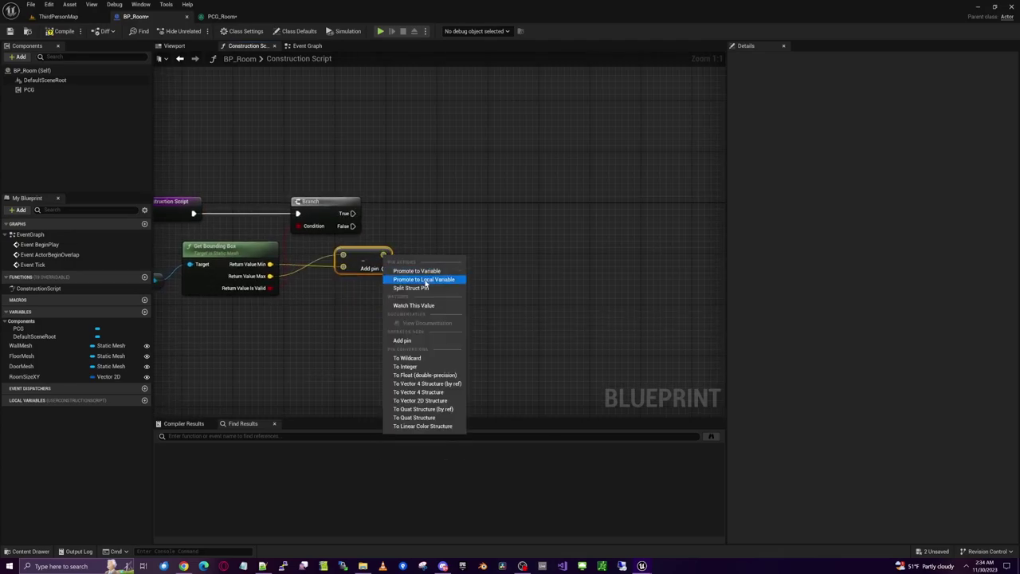
pyautogui.click(424, 267)
pyautogui.write('CellSize')
pyautogui.press('Return')
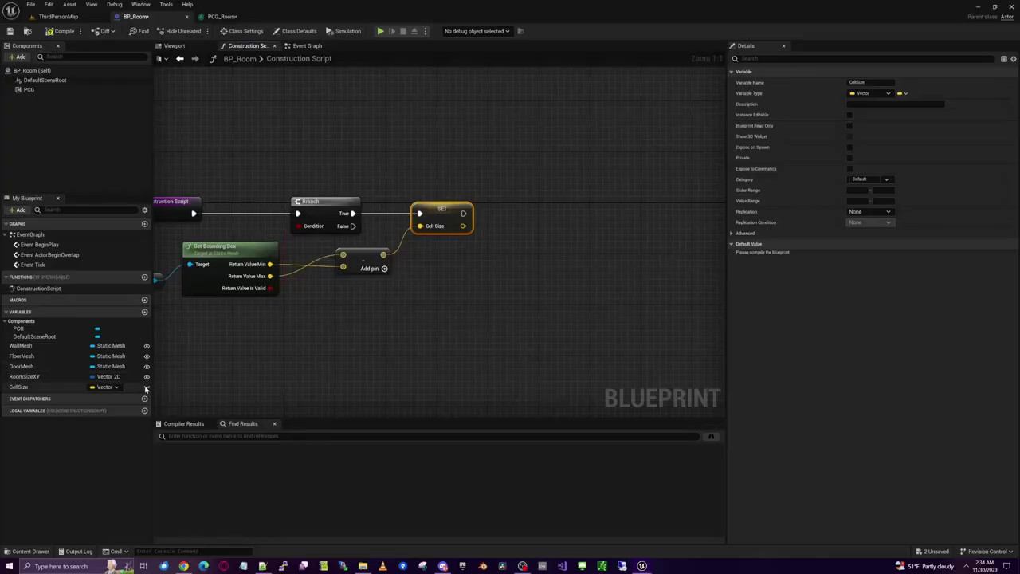
pyautogui.click(146, 388)
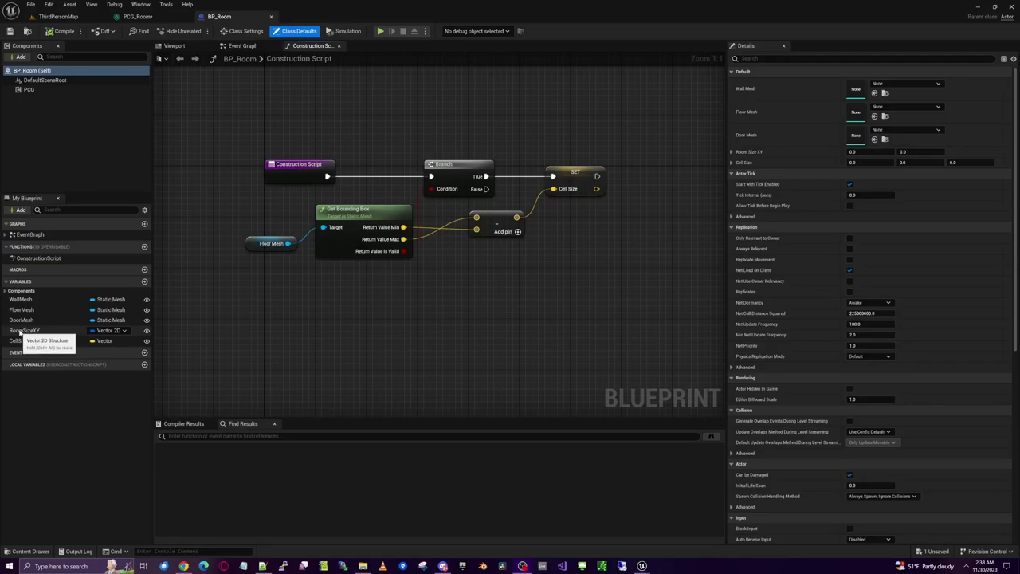
# Place a RoomSizeXY getter below the CellSize setter and split both nodes' output pins into their components
pyautogui.moveTo(32, 331); pyautogui.dragTo(341, 288)
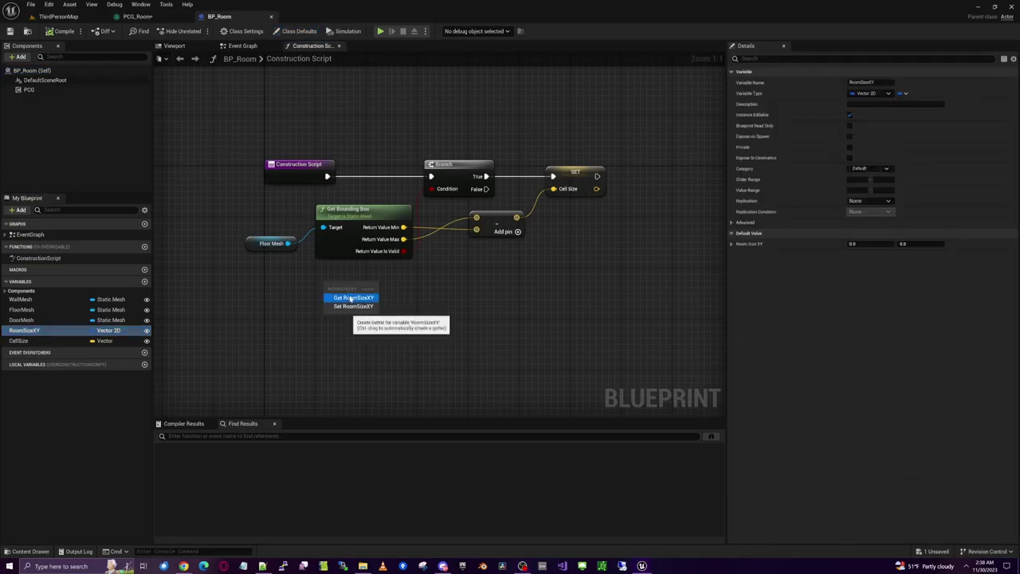
pyautogui.click(353, 297)
pyautogui.rightClick(443, 292)
pyautogui.click(467, 318)
pyautogui.rightClick(597, 189)
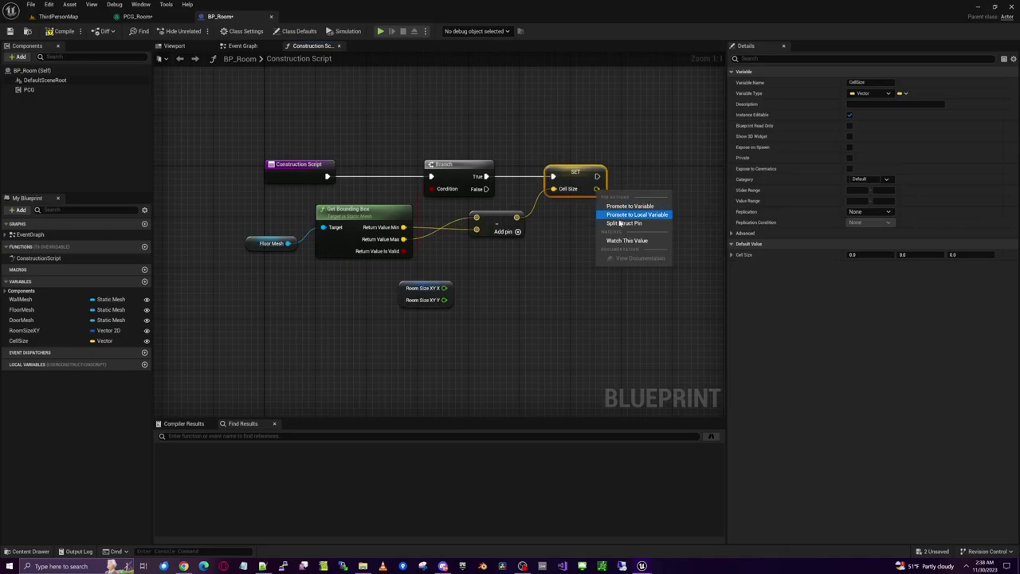
pyautogui.click(611, 223)
pyautogui.moveTo(406, 289); pyautogui.dragTo(558, 244)
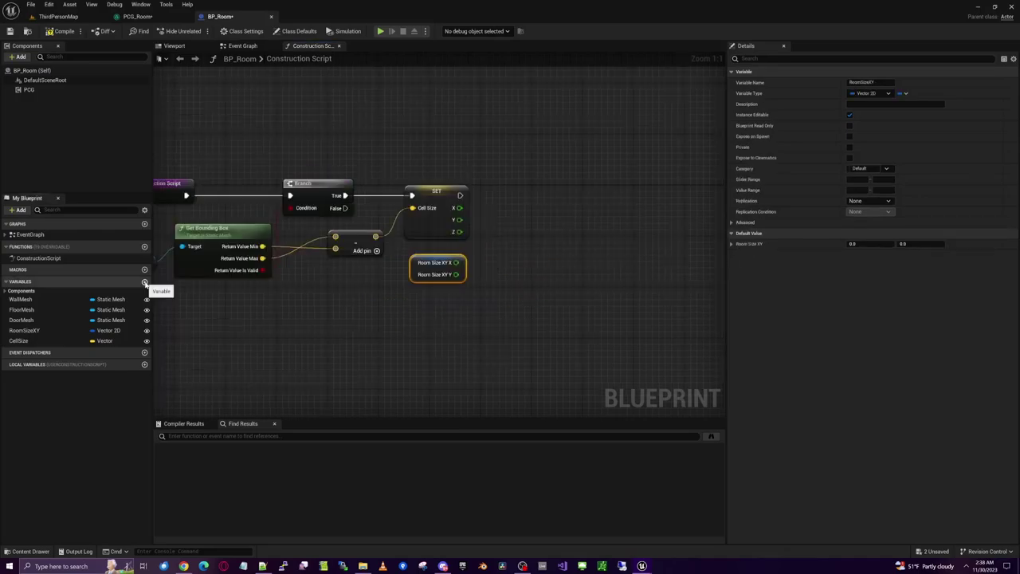
# Add a variable named RoomExtent to BP_Room and set its type to Vector
pyautogui.click(144, 282)
pyautogui.write('RoomExt')
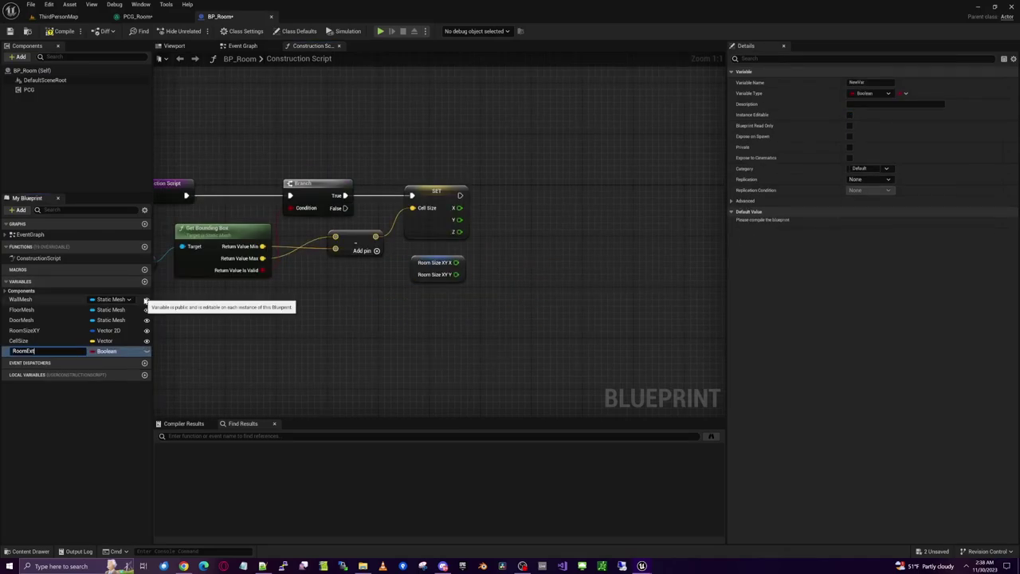
pyautogui.write('ent')
pyautogui.click(106, 351)
pyautogui.click(118, 434)
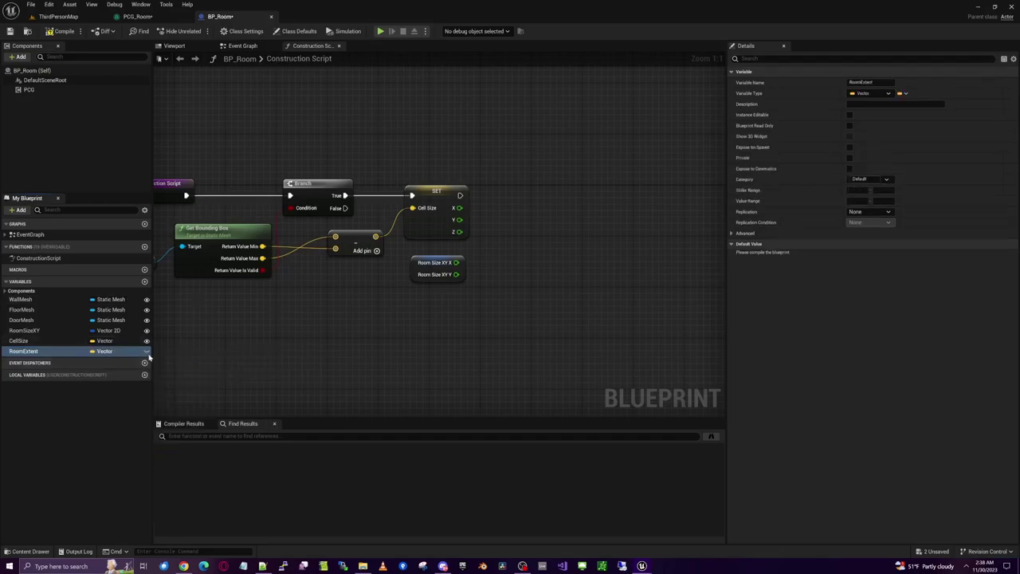
# Make RoomExtent instance editable, place its Set node after the CellSize setter, and split its input pin
pyautogui.moveTo(161, 348); pyautogui.dragTo(569, 232)
pyautogui.click(590, 249)
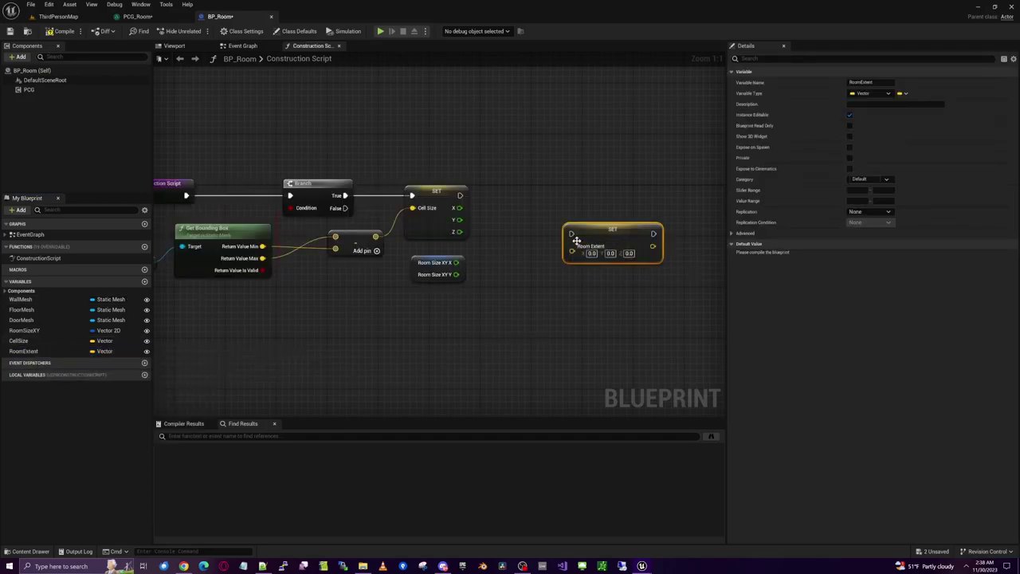
pyautogui.rightClick(585, 255)
pyautogui.click(609, 285)
# Multiply the Cell Size X by the Room Size X and duplicate the Multiply node below it
pyautogui.moveTo(455, 208); pyautogui.dragTo(496, 237)
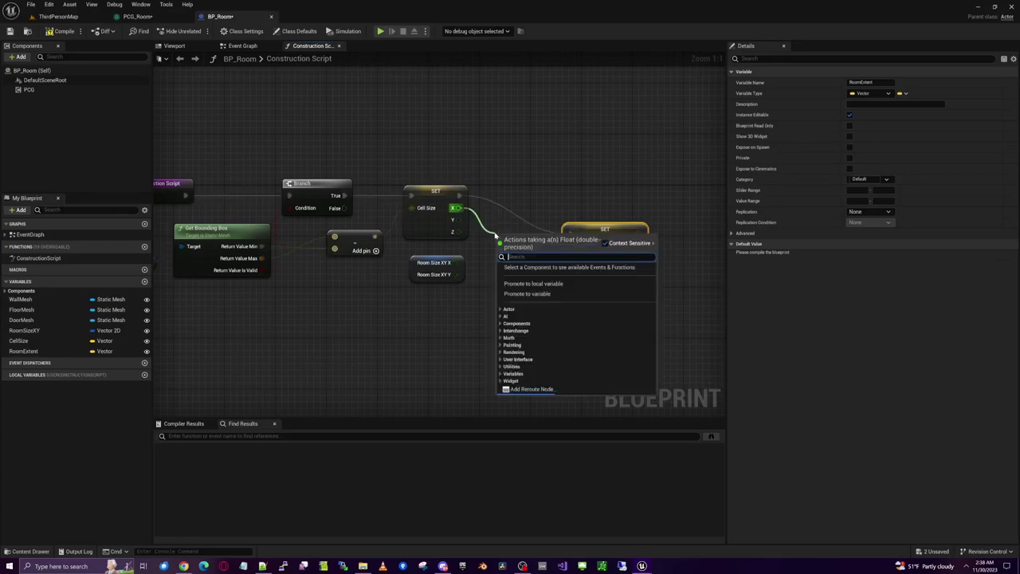
pyautogui.write('*')
pyautogui.press('Return')
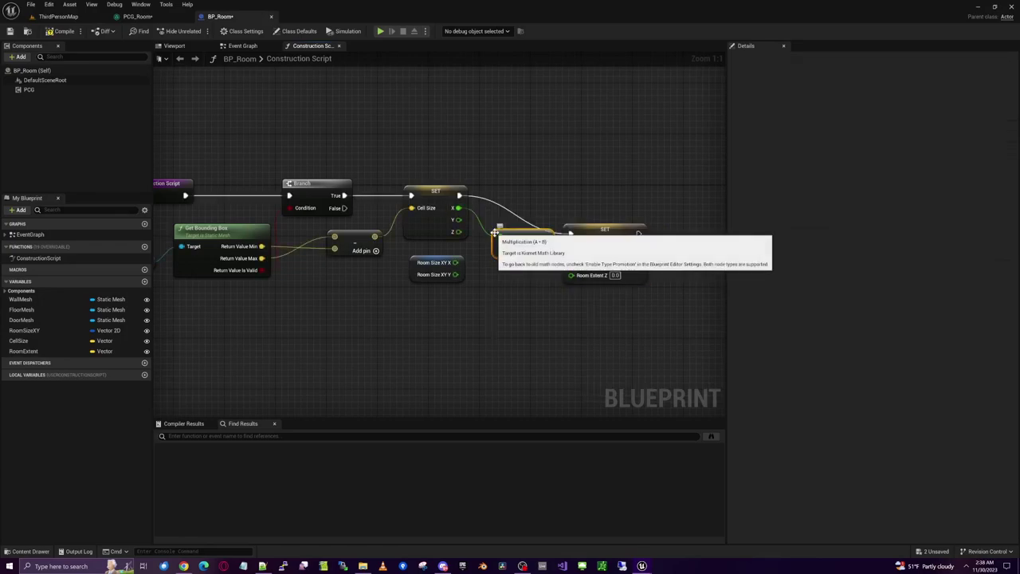
pyautogui.moveTo(453, 262); pyautogui.dragTo(500, 249)
pyautogui.hotkey('ctrl', 'c')
pyautogui.hotkey('ctrl', 'v')
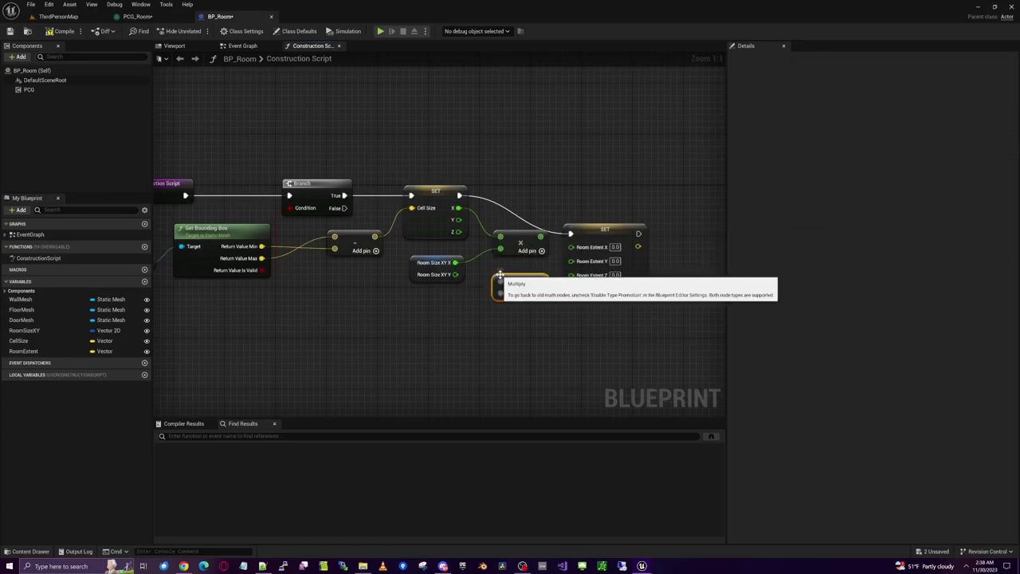